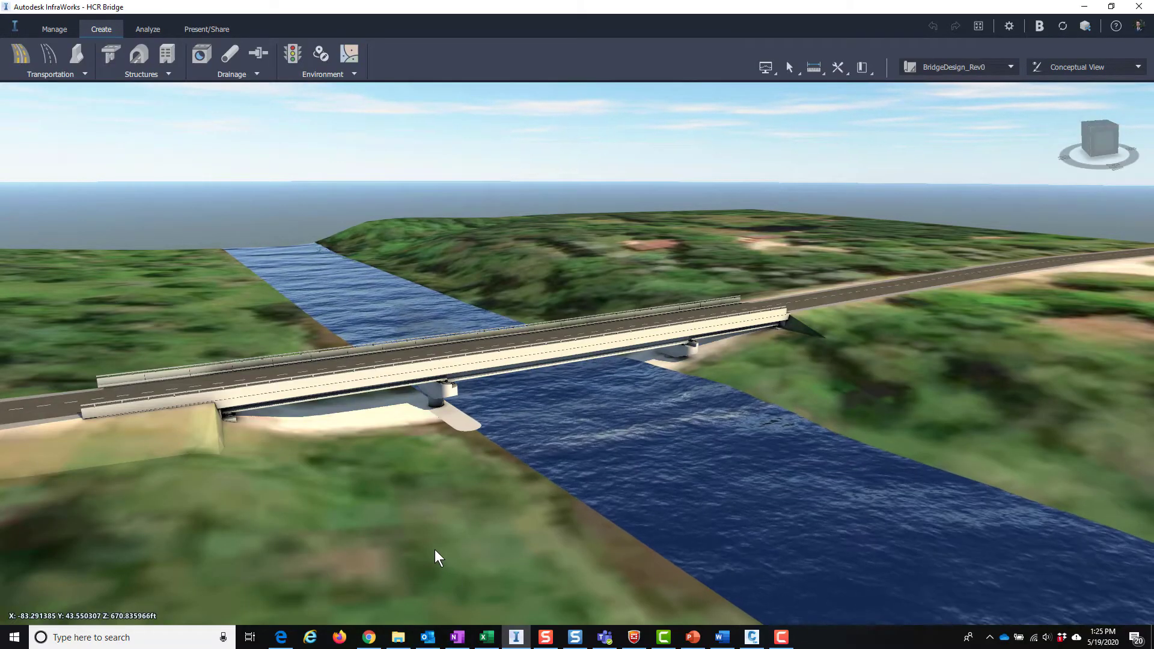
Orbit the view around the river crossing and raise the camera above the bridge
drag(427, 549, 440, 542)
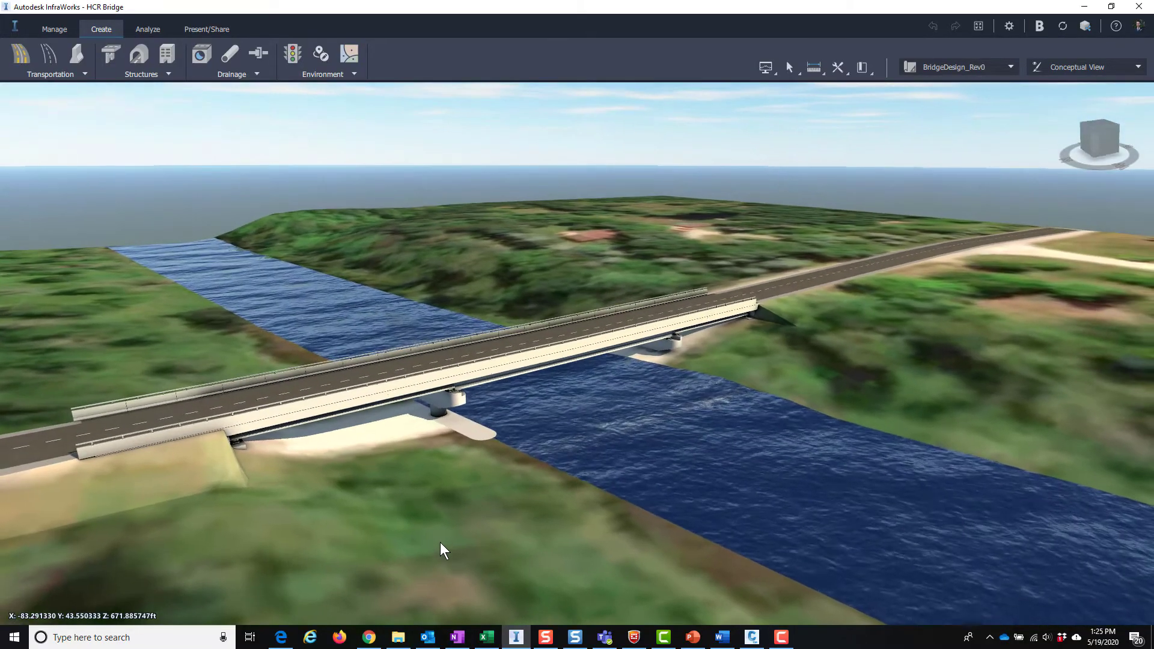
drag(371, 482, 560, 544)
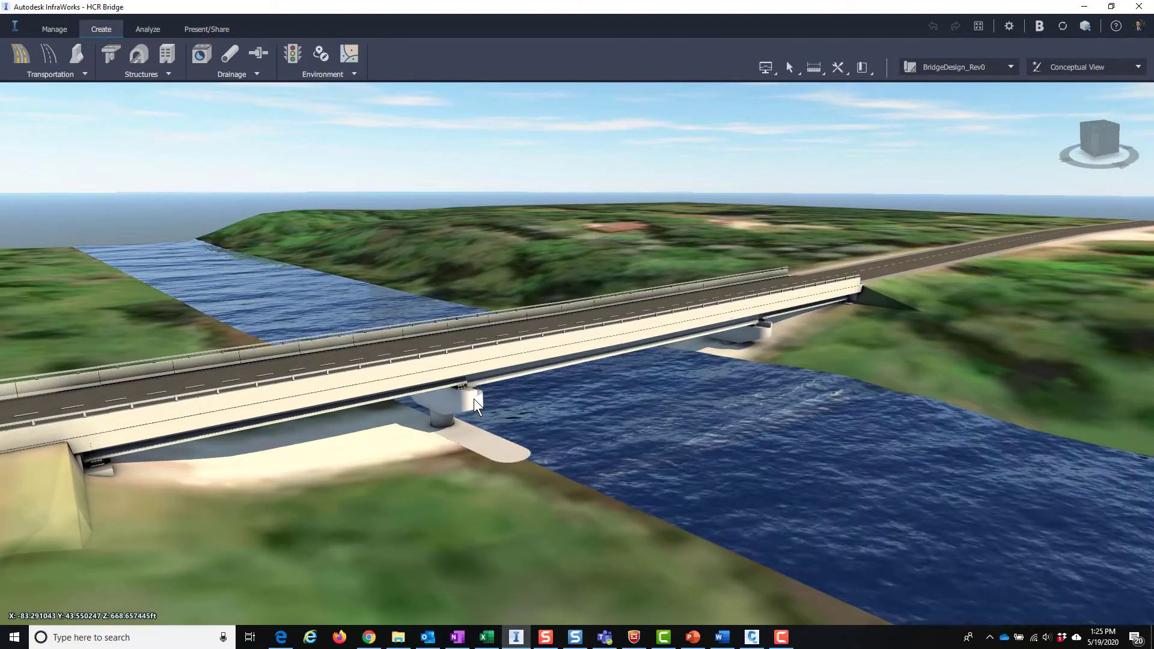
Select the Clement River Bridge to show its properties, then zoom and orbit toward the pier
click(473, 399)
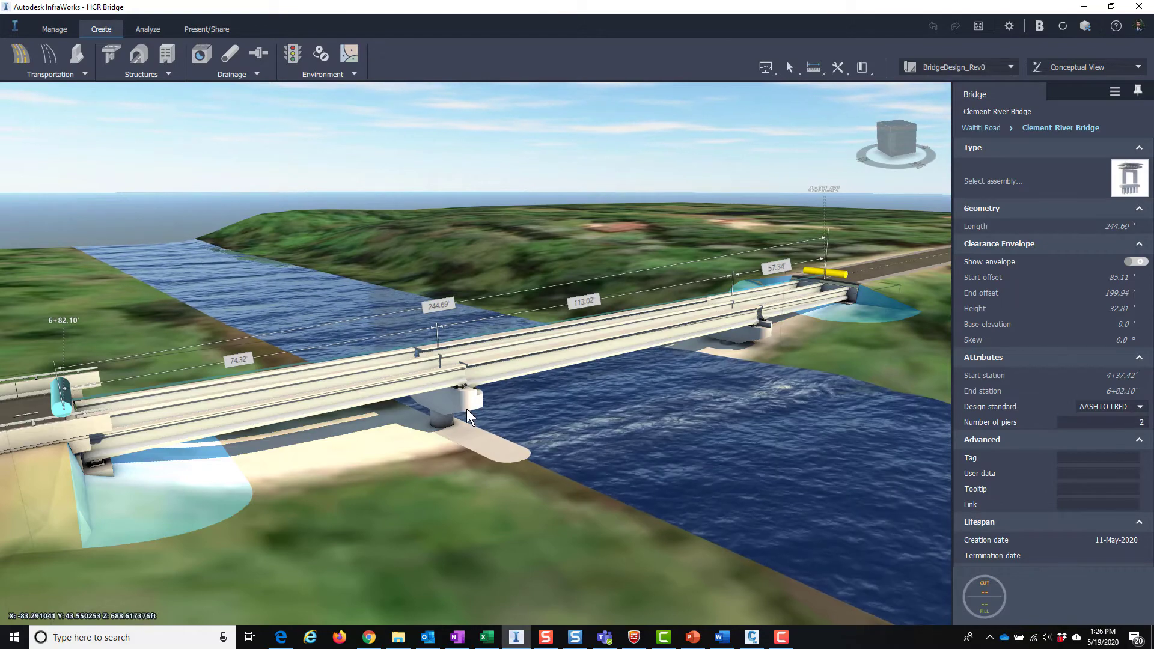
scroll(449, 424, up, 3)
scroll(474, 445, up, 1)
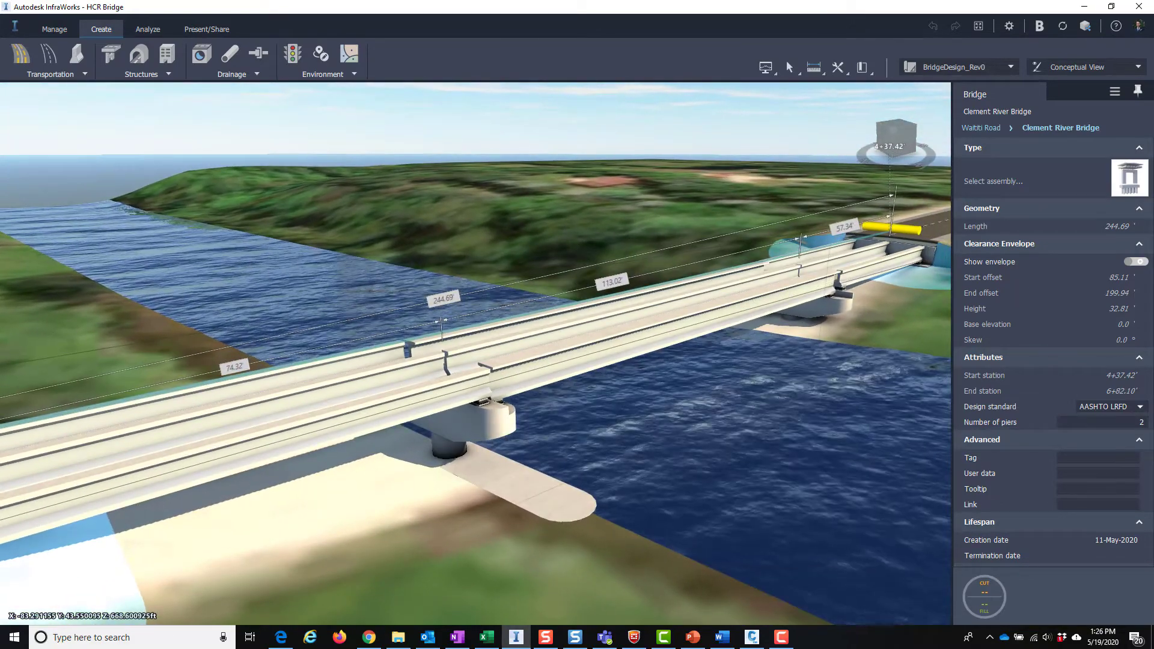
shift+middle_drag(531, 456, 601, 493)
scroll(517, 492, up, 2)
scroll(517, 470, down, 3)
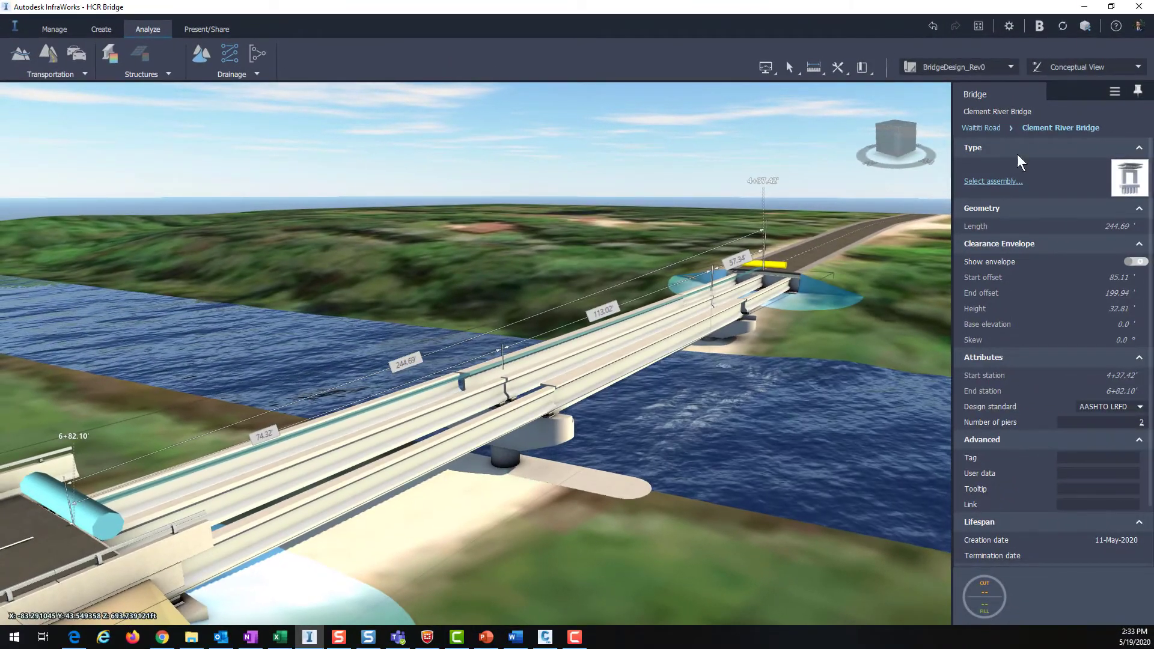
Switch the model's visual style from Conceptual to Engineering View and zoom in
click(1114, 70)
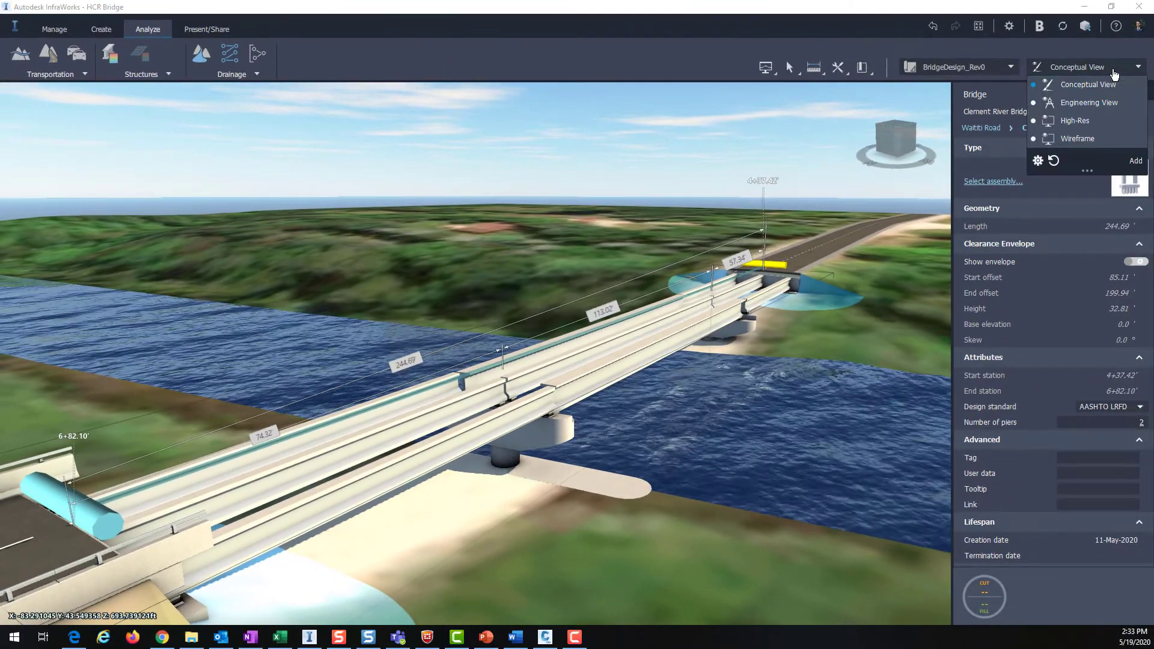
click(1089, 103)
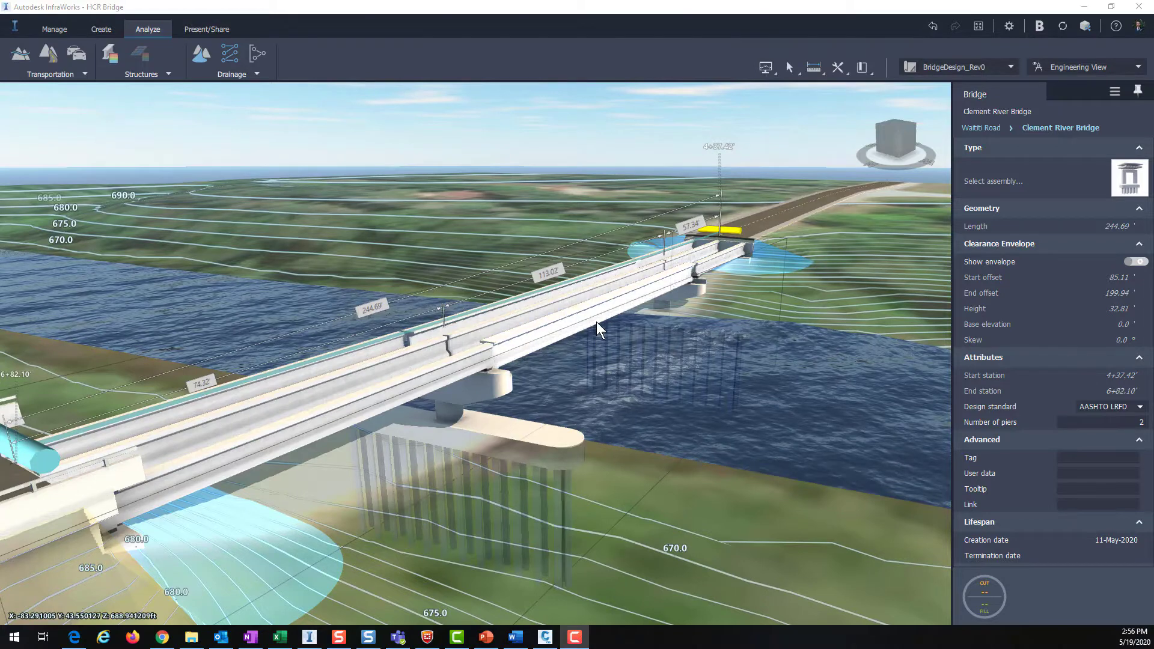
scroll(597, 322, up, 2)
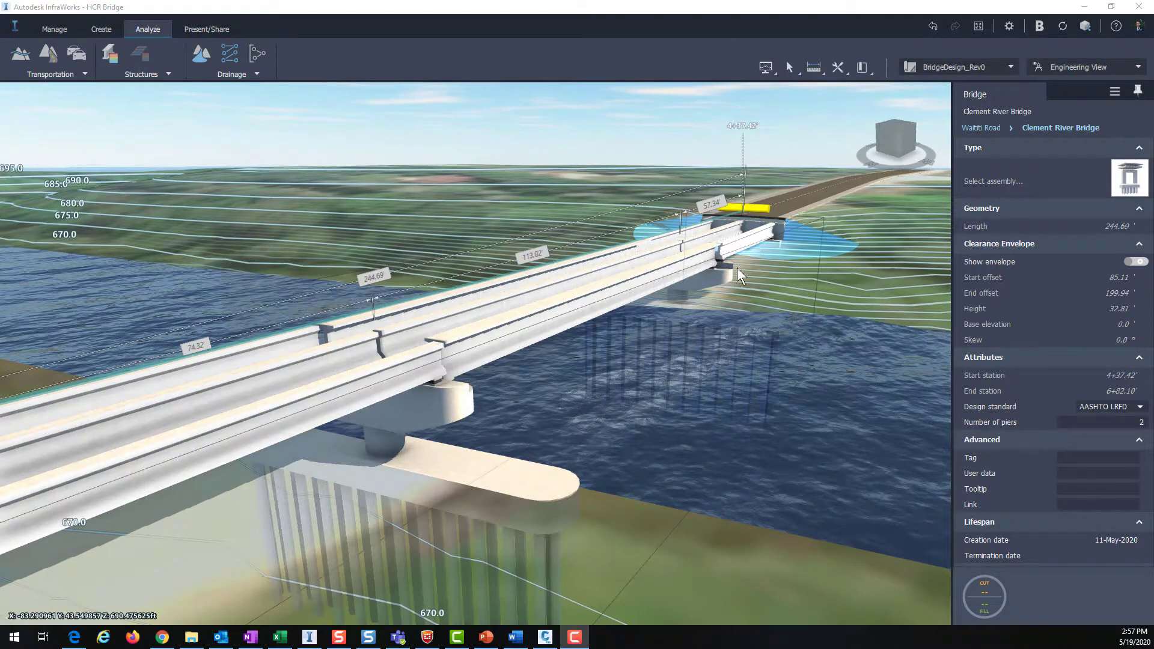
Select Girder 5 within Girder Group 2 and shift it sideways across the deck
middle_drag(507, 382, 558, 399)
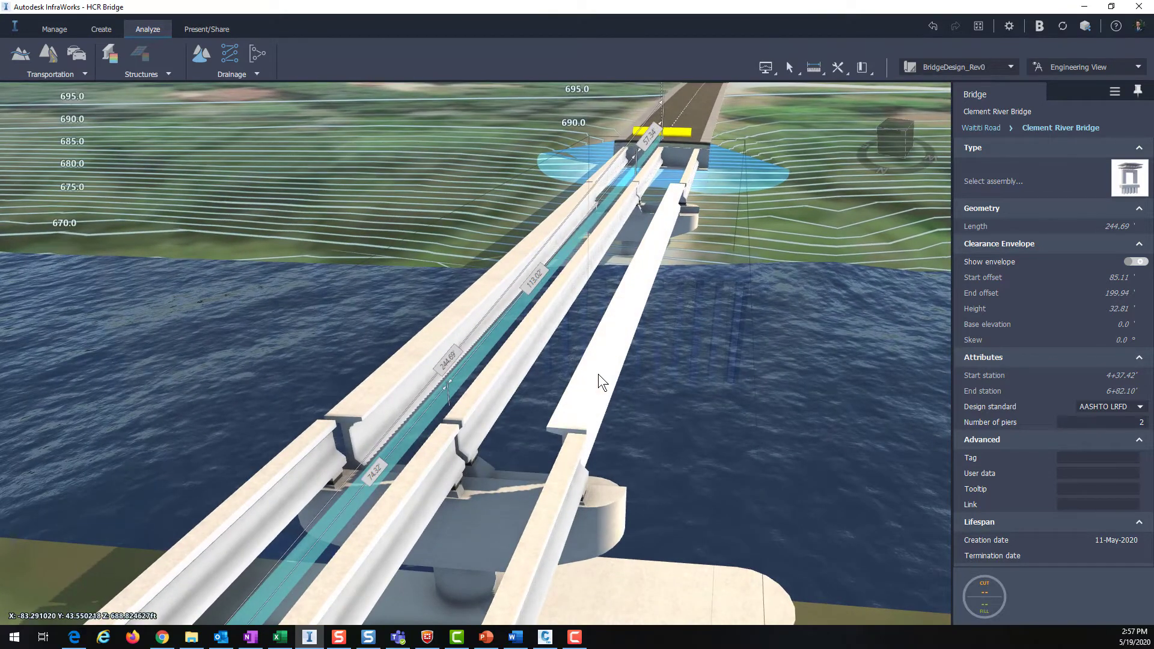
click(598, 374)
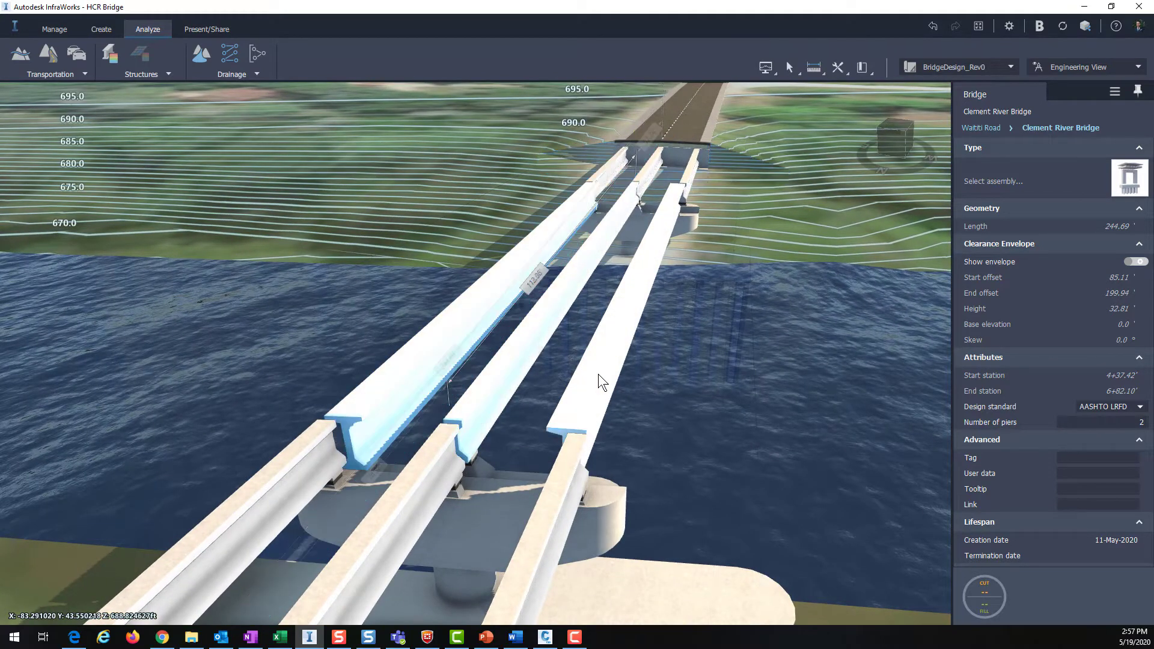
click(598, 374)
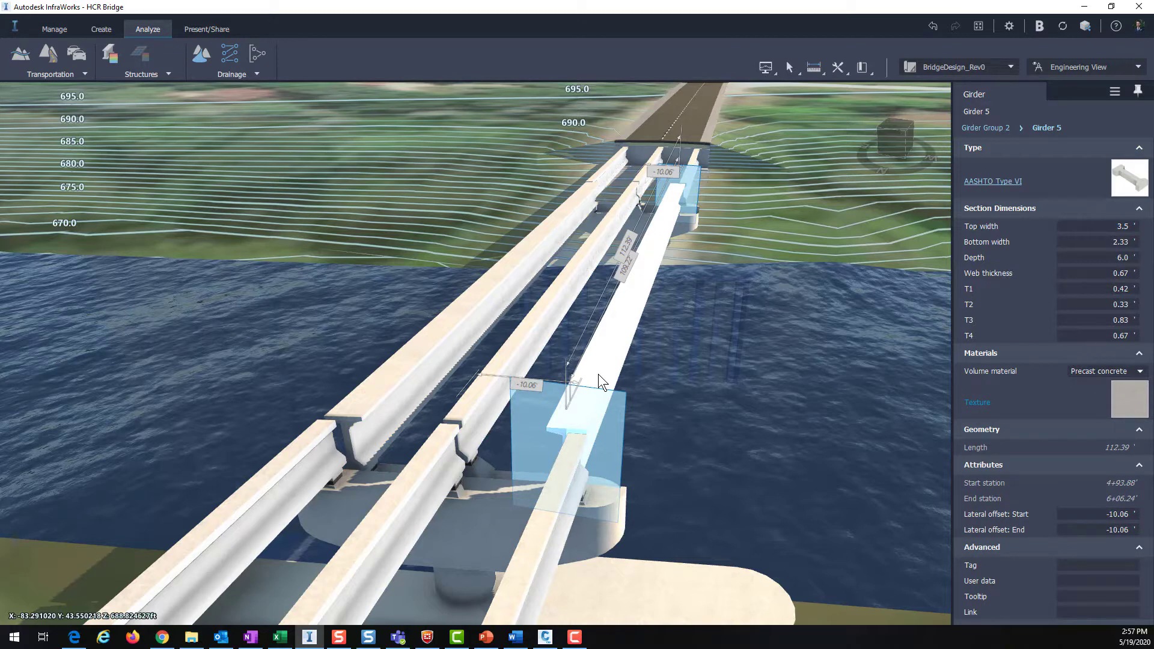
drag(597, 373, 546, 323)
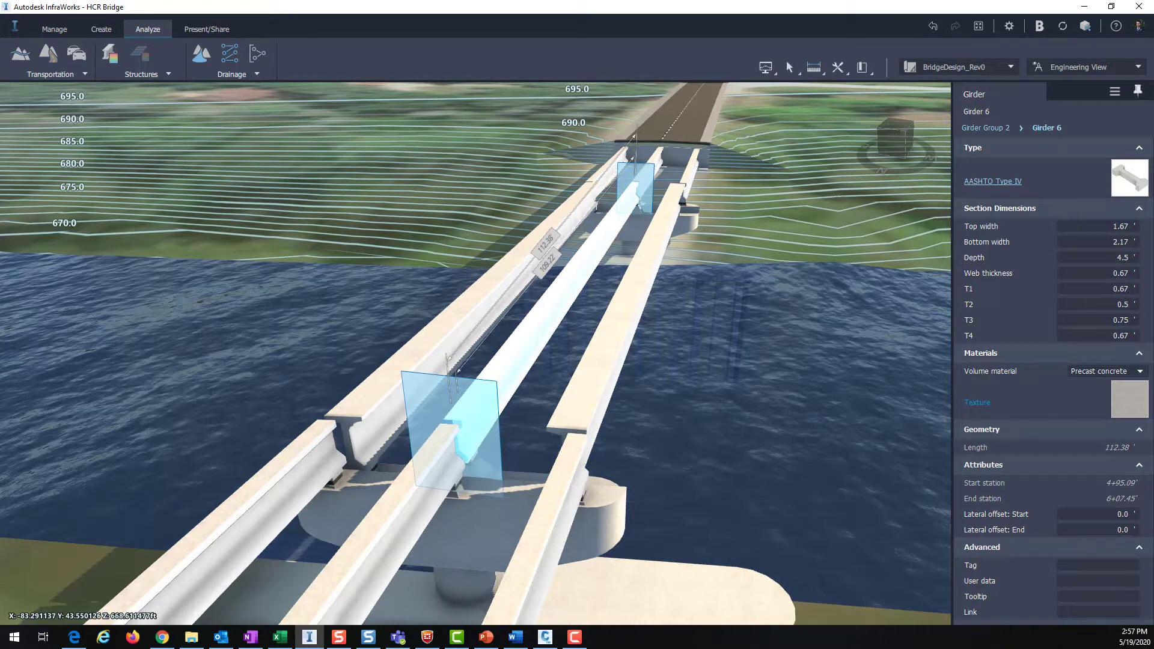
key(F9)
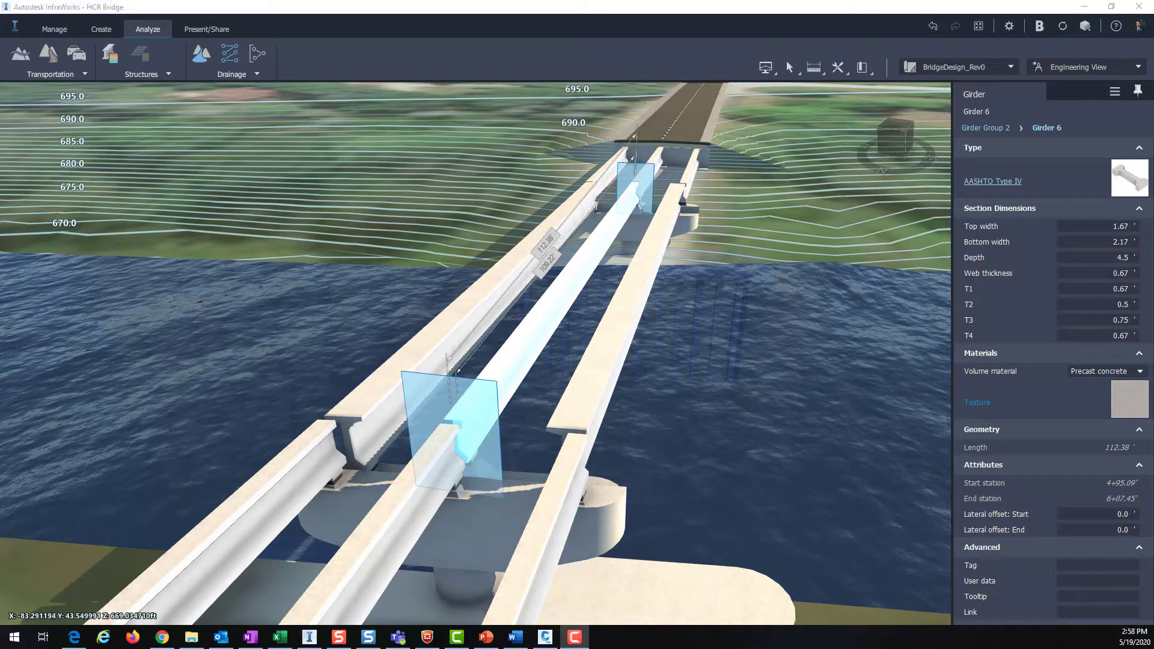
Run Line Girder Analysis, check Girder 5's results, then return to the overall summary
click(110, 56)
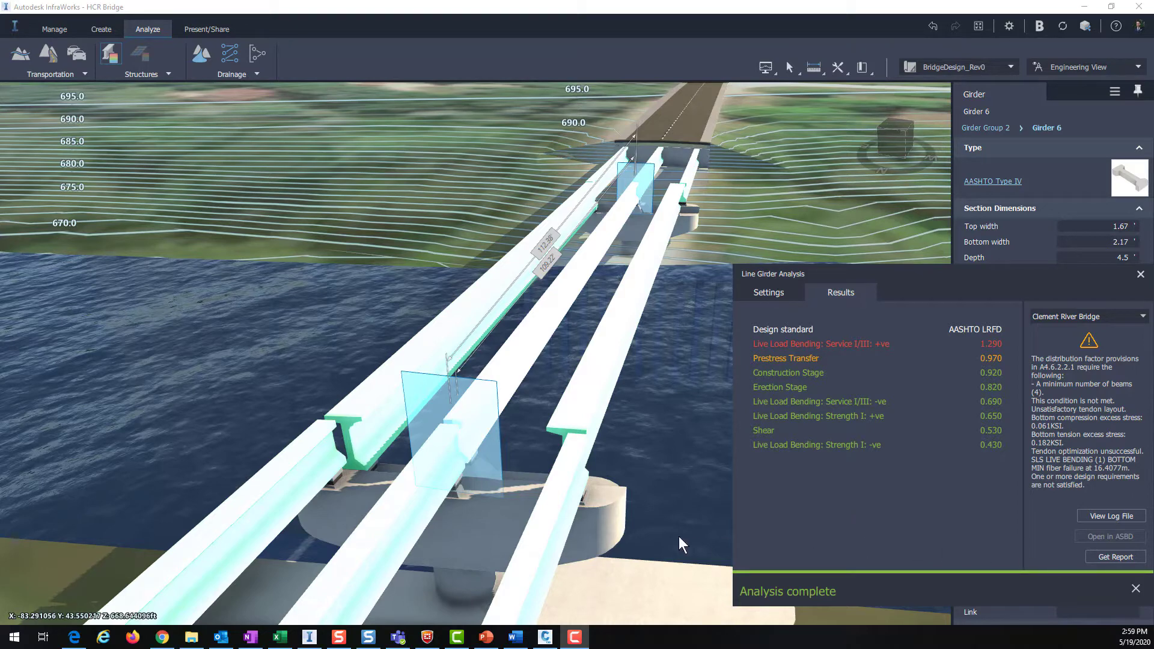
scroll(678, 535, down, 2)
scroll(665, 531, up, 3)
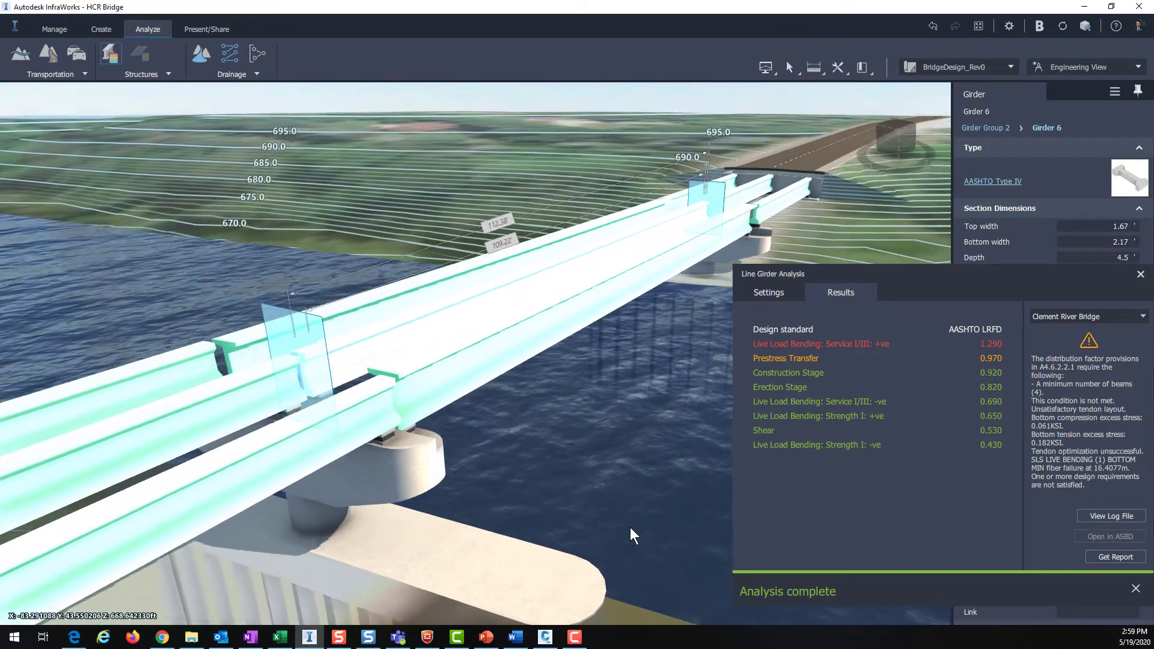
click(513, 333)
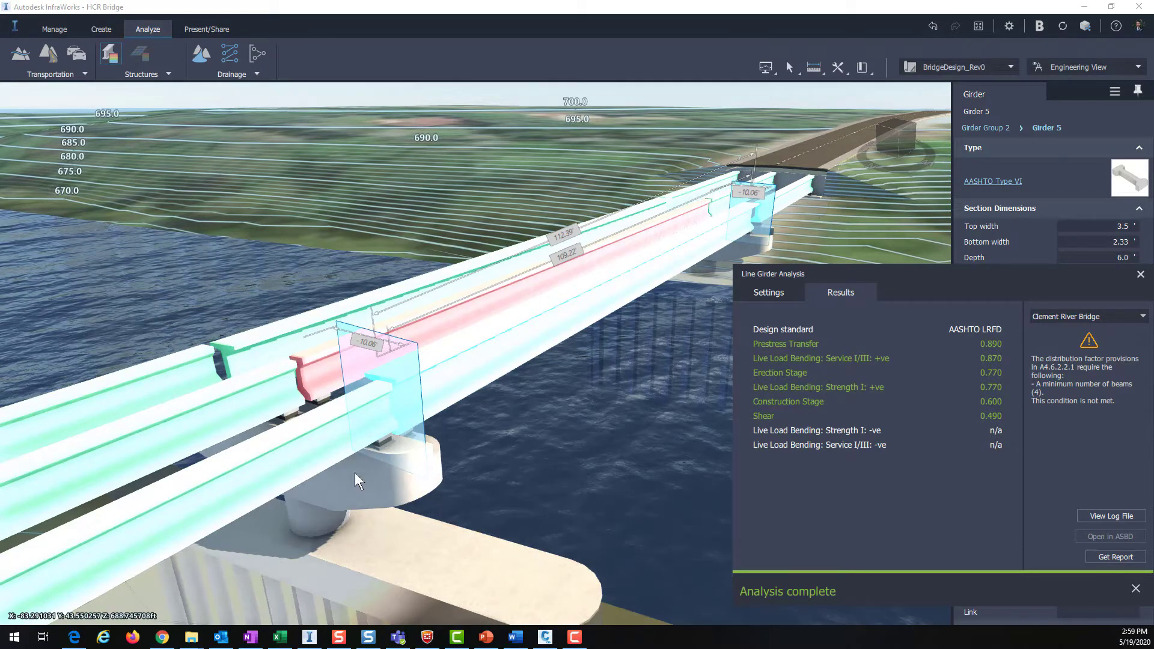
click(304, 455)
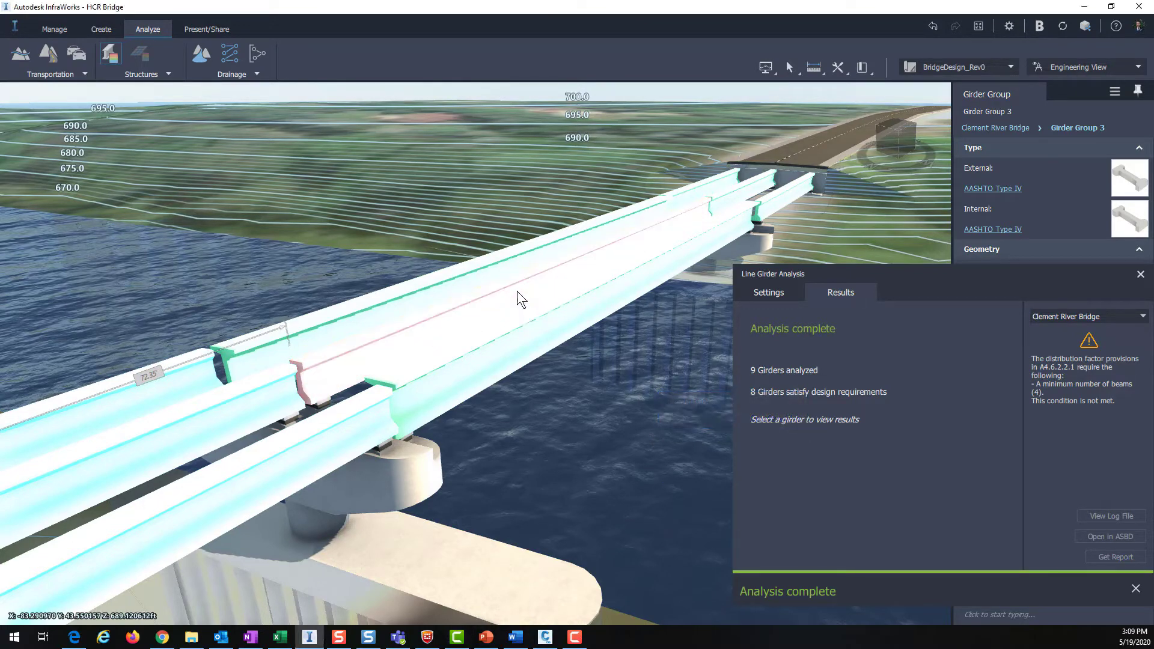
Drill down from Girder Group 2 to Girder 6's results, then orbit to view the pier
click(501, 293)
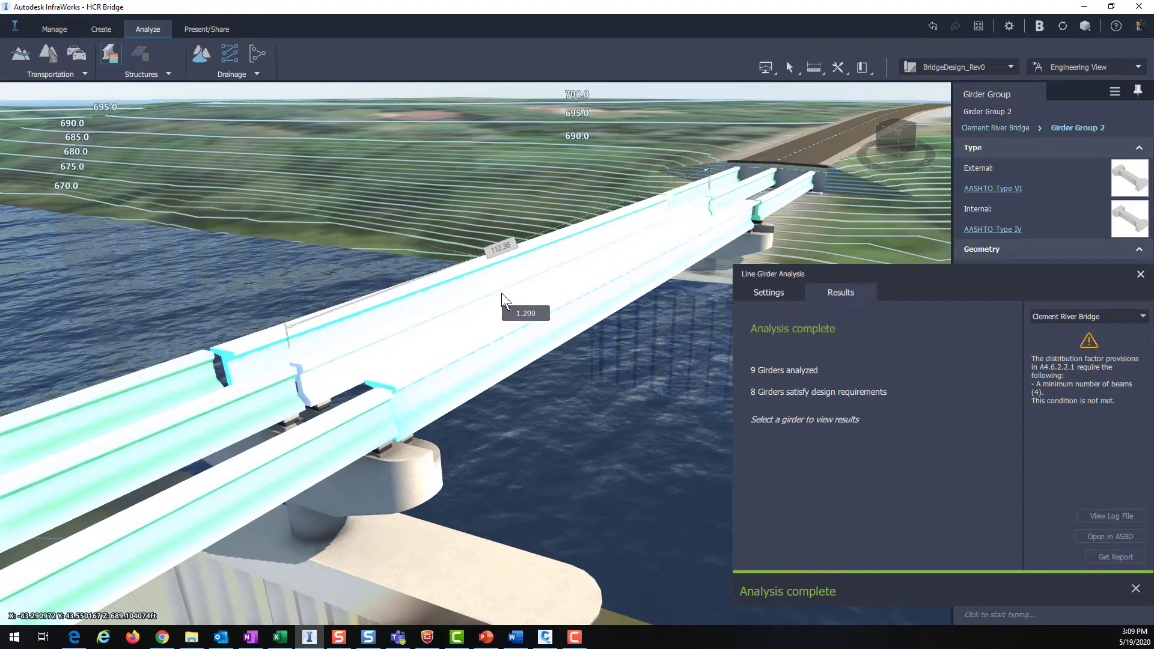
click(502, 294)
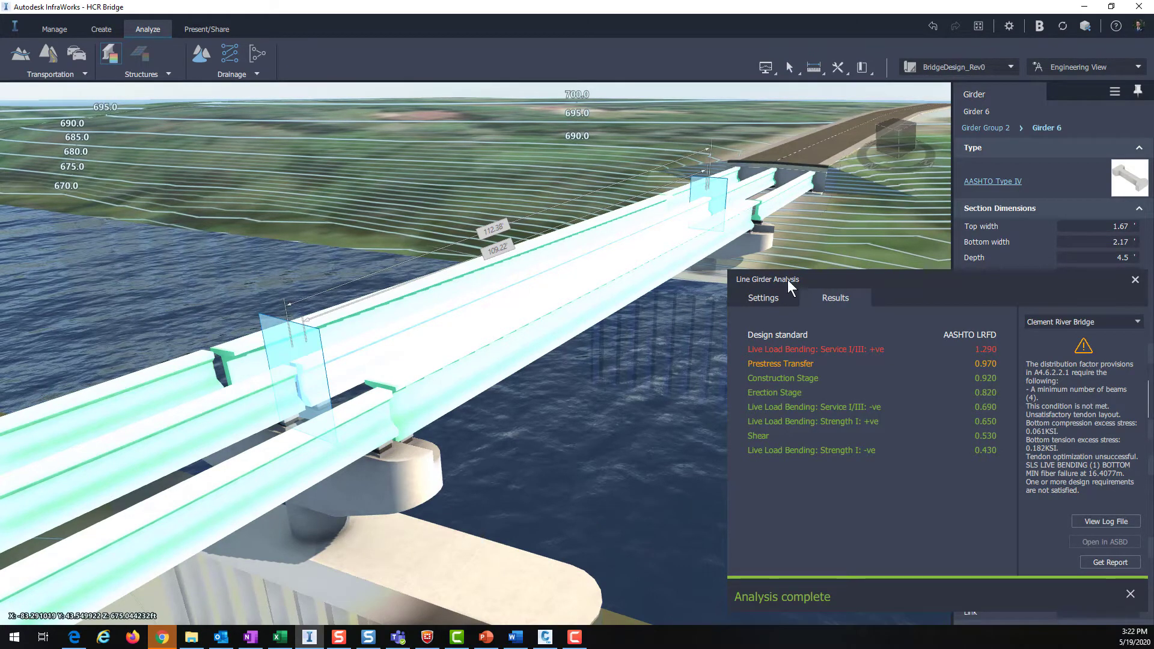
scroll(666, 436, down, 3)
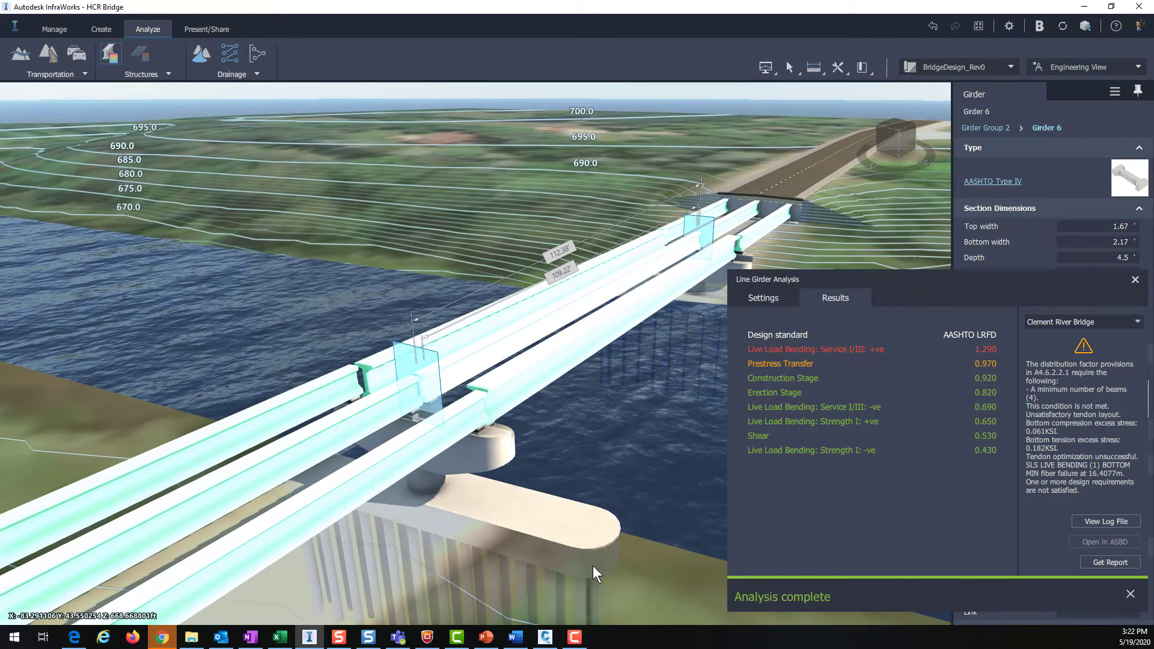
shift+middle_drag(593, 565, 482, 559)
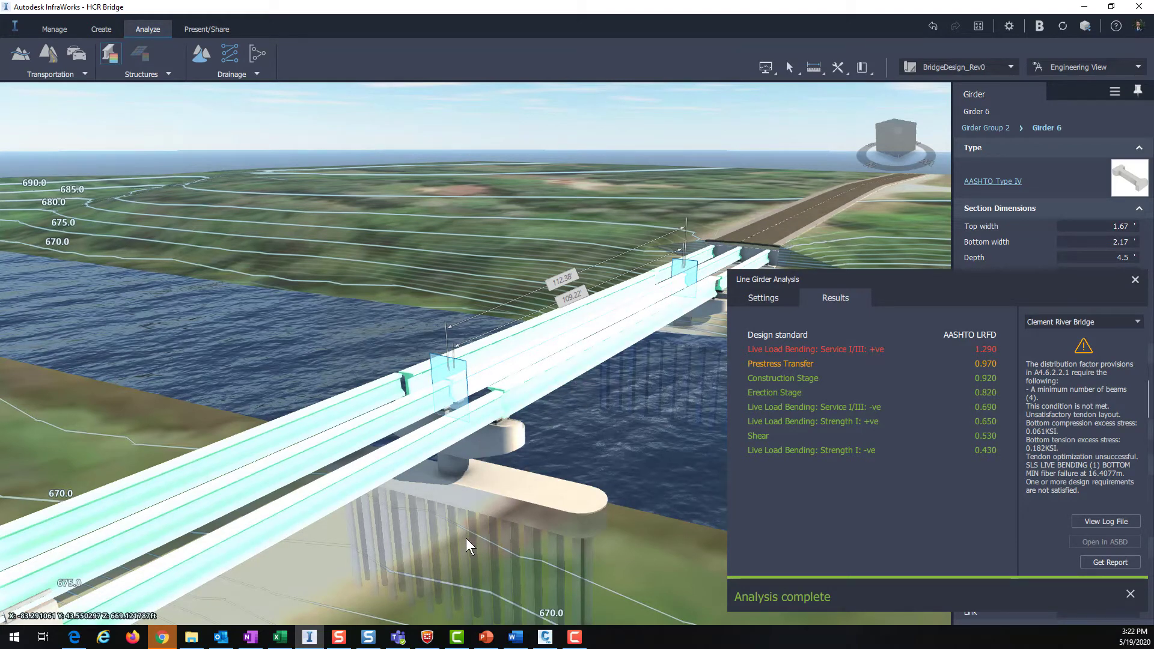
Slide Pier 2 along the bridge toward the far bank, shortening its 170.36 ft offset
click(499, 441)
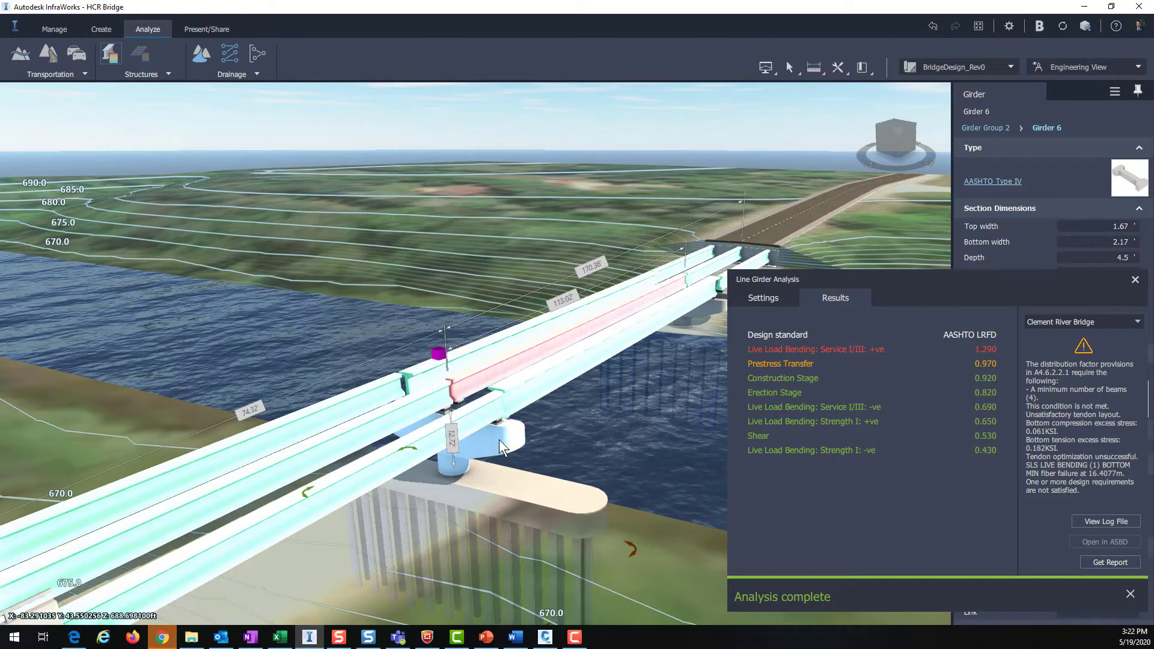
click(439, 354)
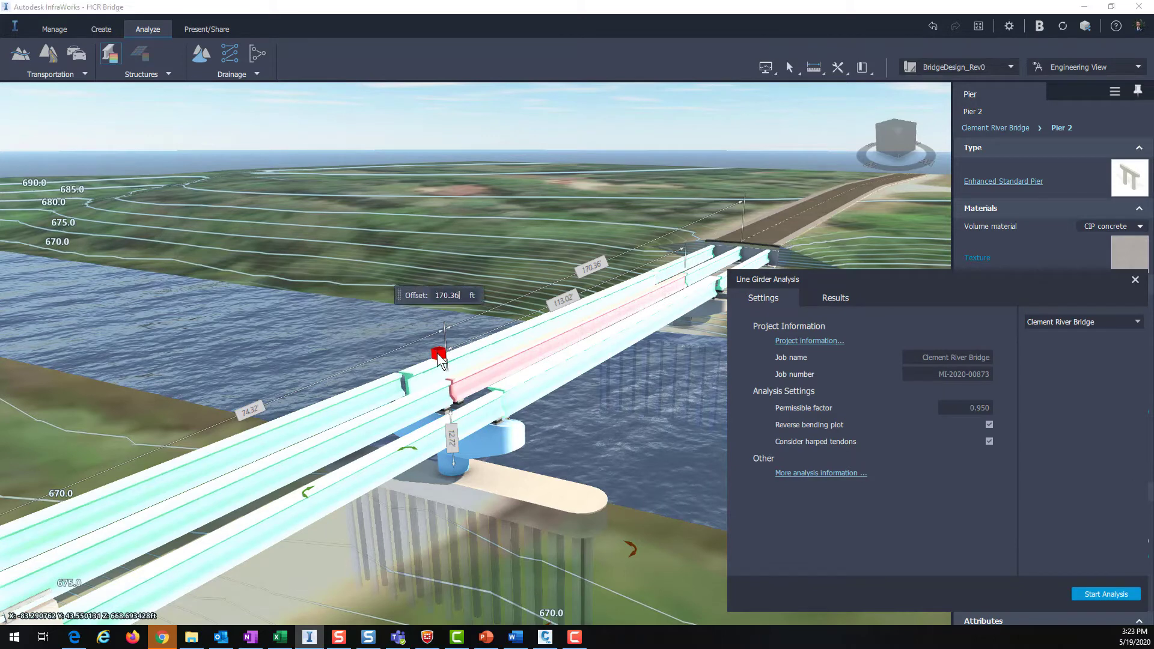
mouse_move(439, 357)
mouse_down()
mouse_move(354, 389)
mouse_move(346, 421)
mouse_move(364, 386)
mouse_move(381, 396)
mouse_move(402, 386)
mouse_up()
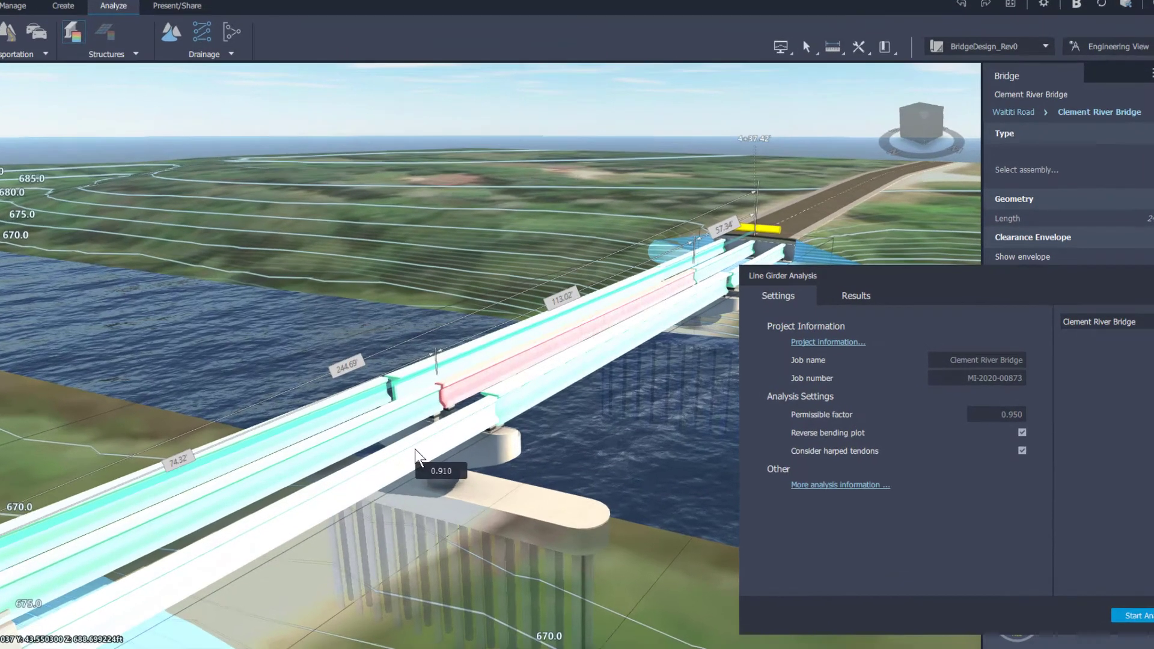
Send the bridge to a spreadsheet saved as Clement River Bridge.xlsx
right_click(415, 449)
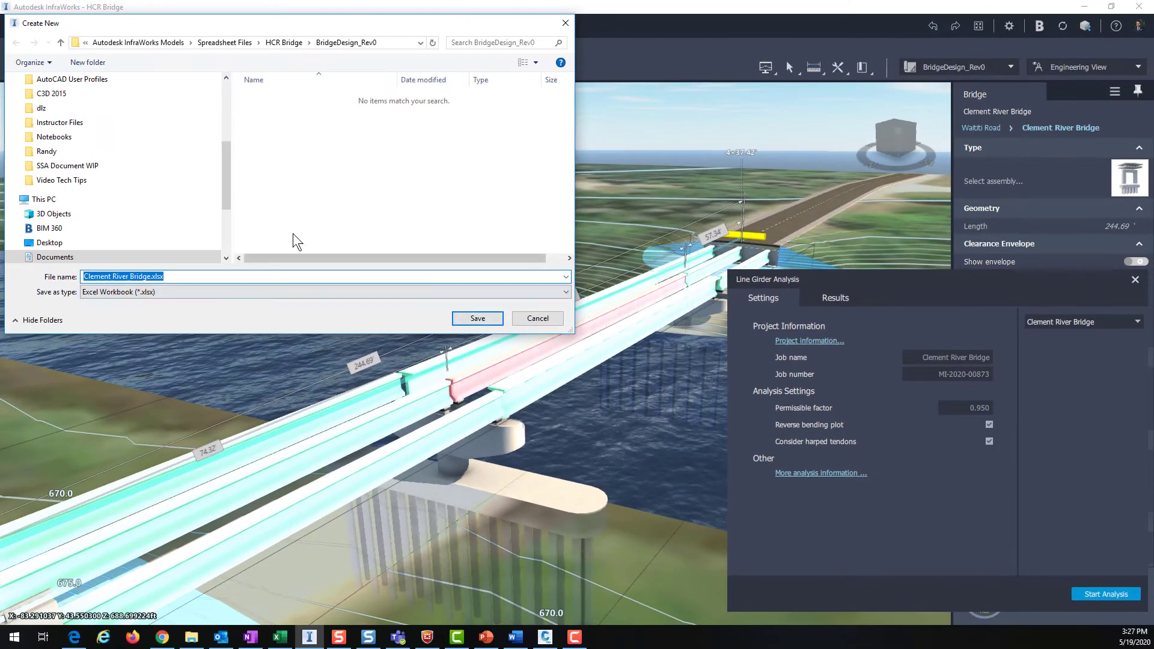
click(472, 317)
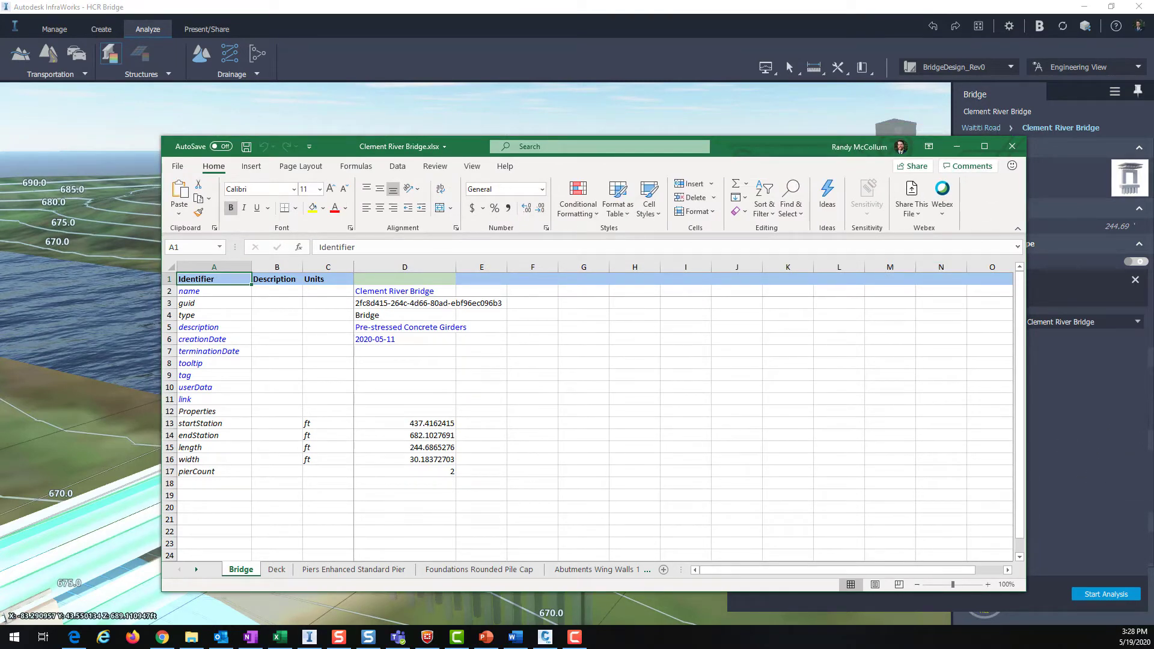
Maximize the workbook and browse the Deck, Piers, Foundations, Abutments, Girder Groups and Girders sheets
click(984, 146)
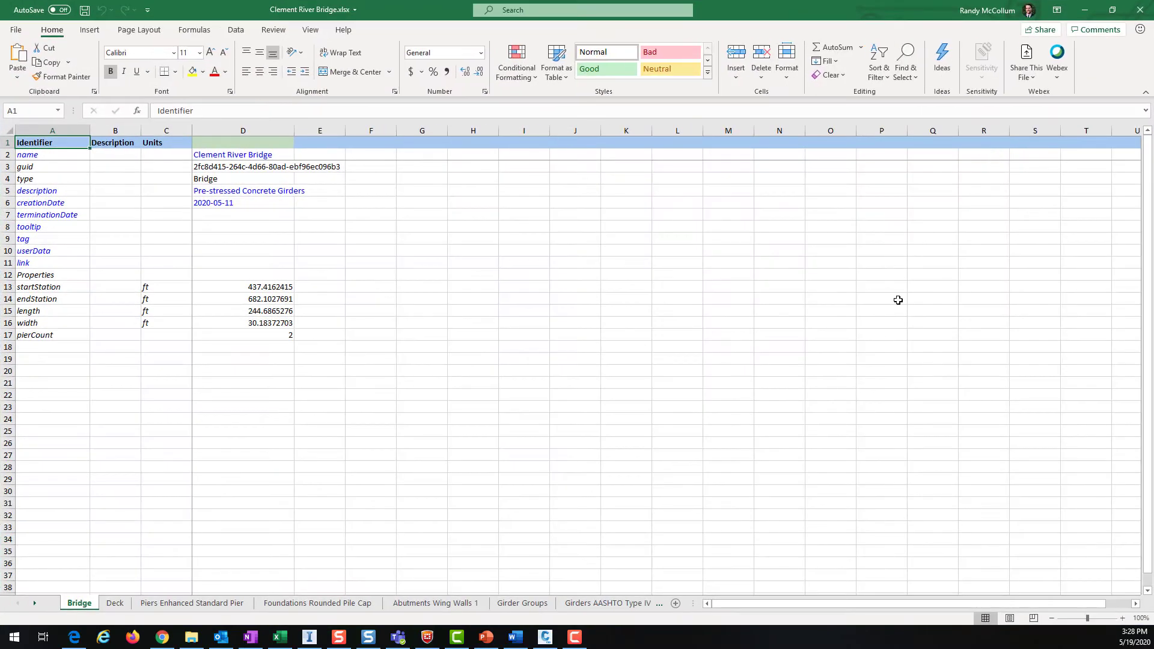
click(115, 603)
click(179, 605)
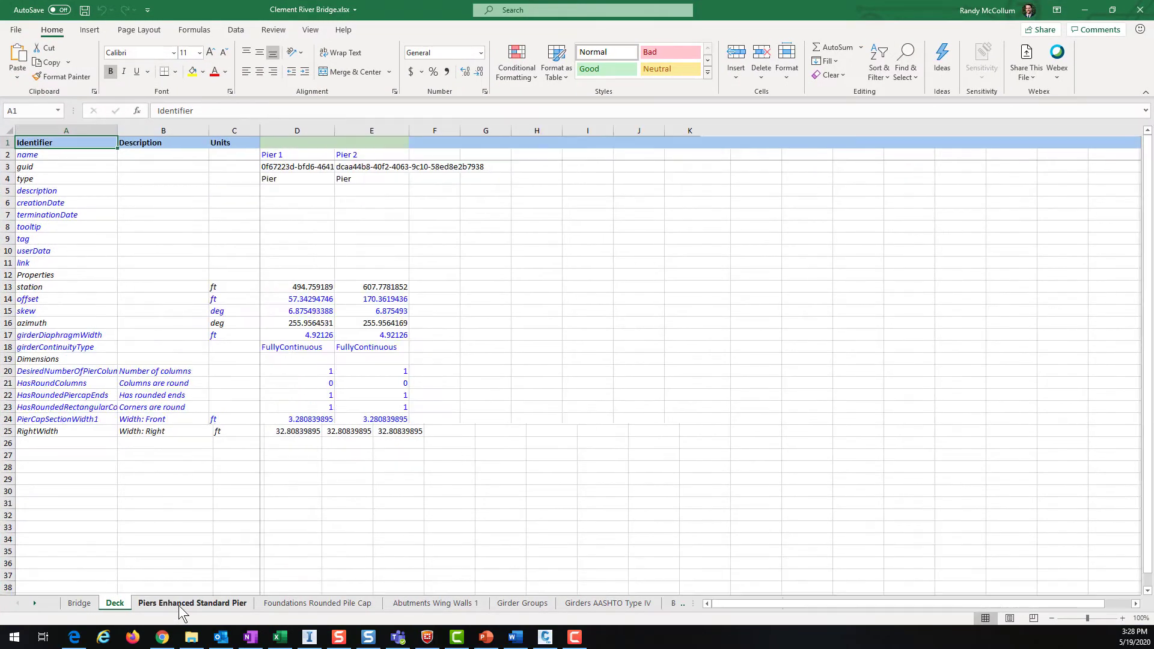
click(311, 607)
click(421, 603)
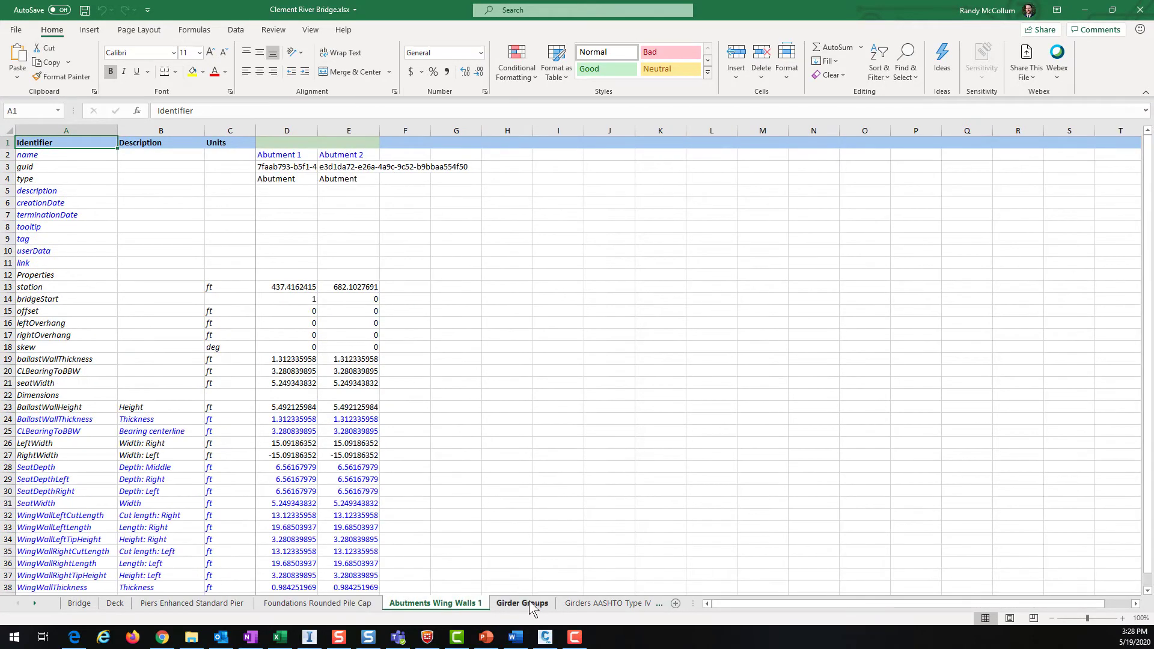
click(523, 603)
click(588, 603)
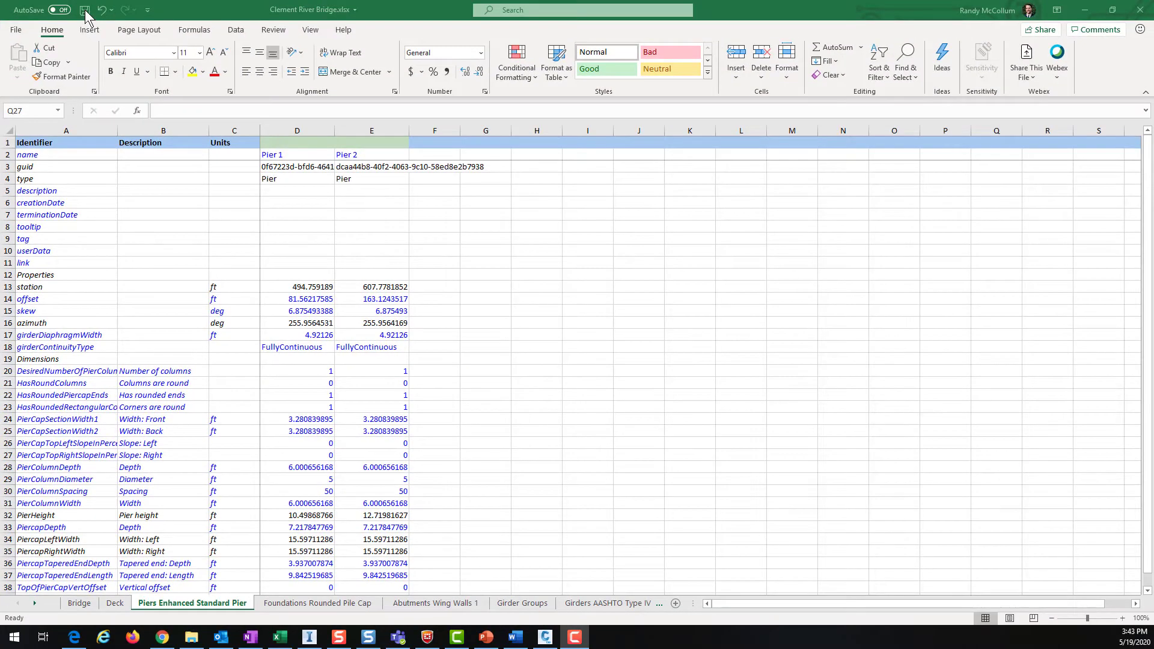
Save the workbook with the updated pier offsets of 81.56 and 163.12 ft
click(85, 11)
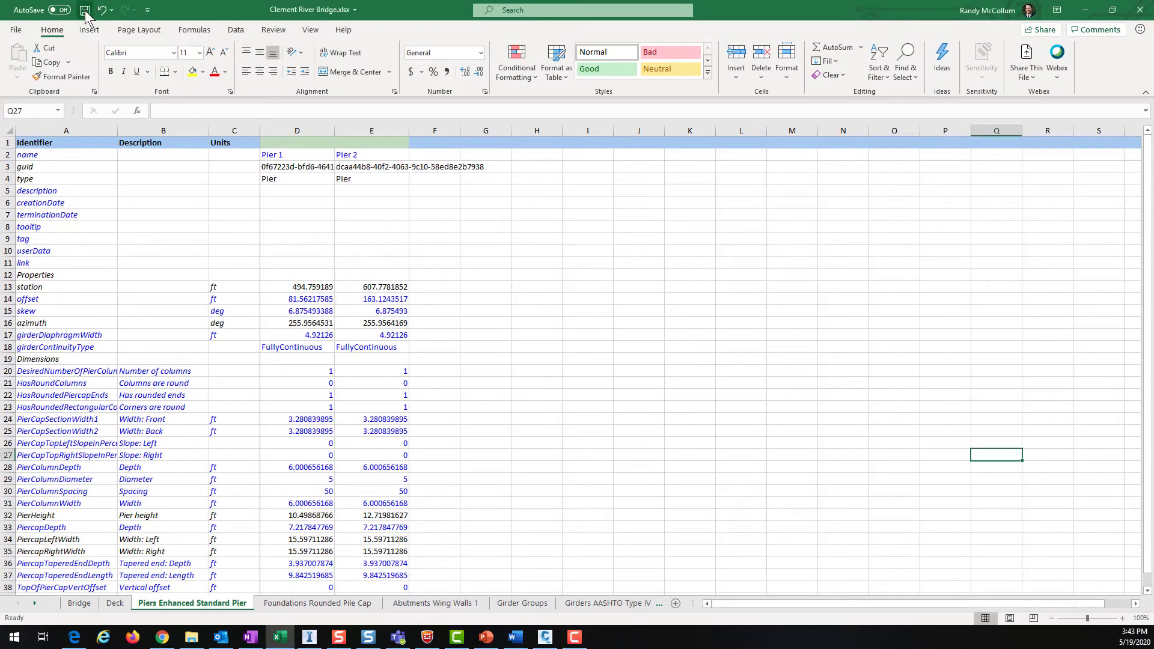
click(85, 10)
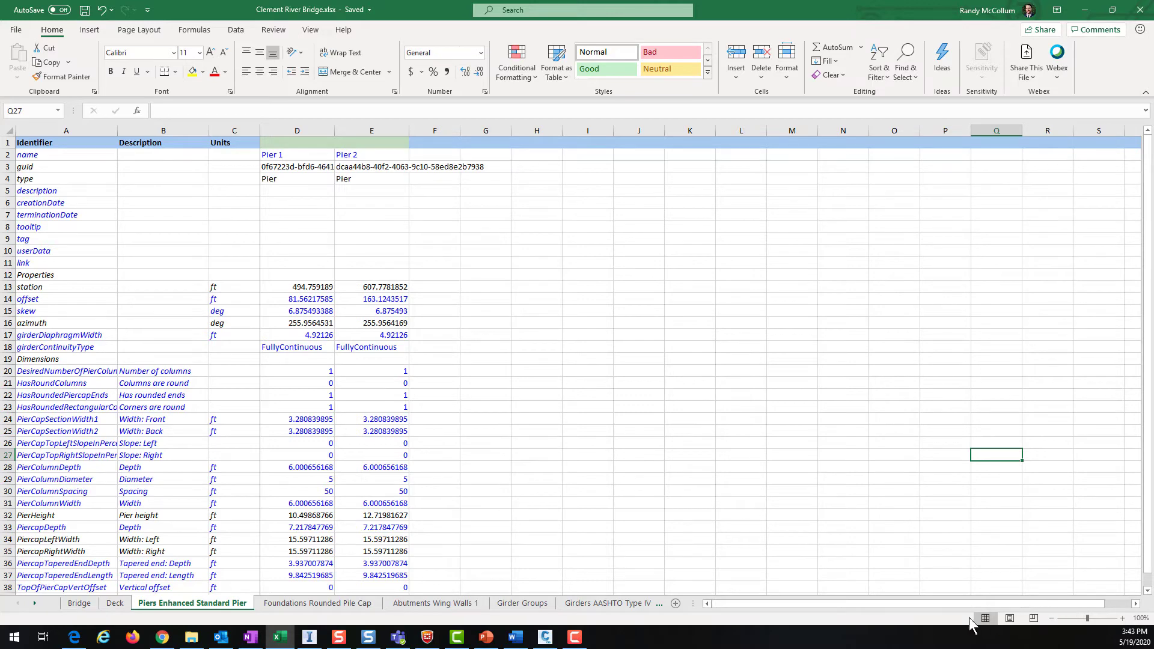
Update the Clement River Bridge from the saved spreadsheet, giving three equal 81.56 ft spans
click(309, 637)
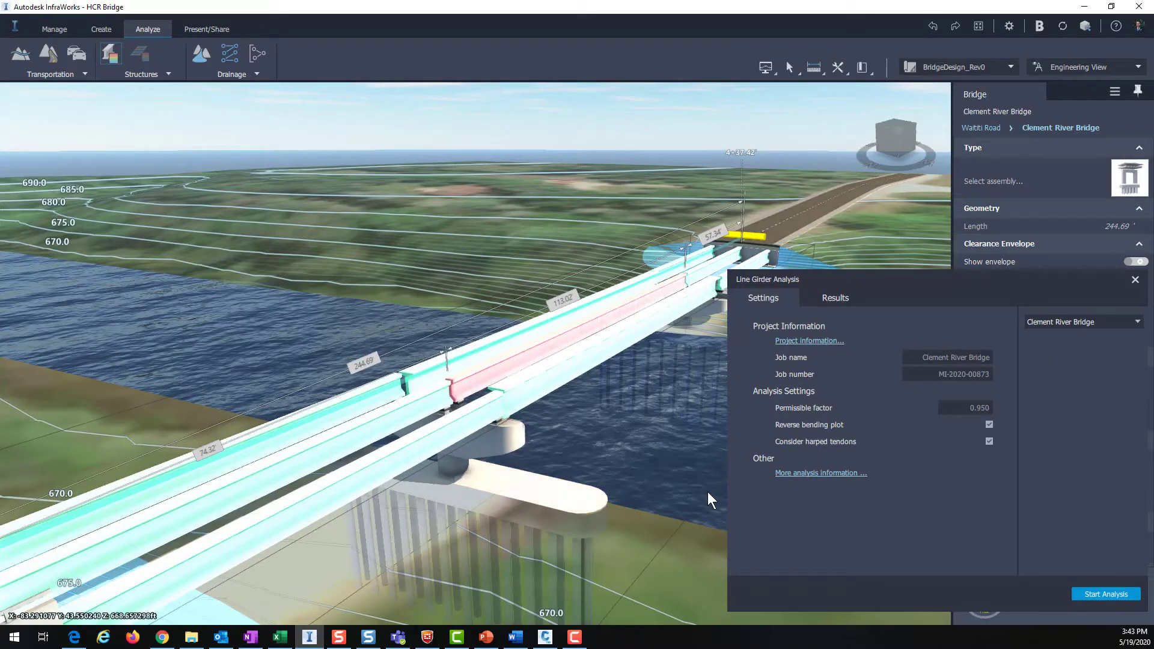
click(1135, 280)
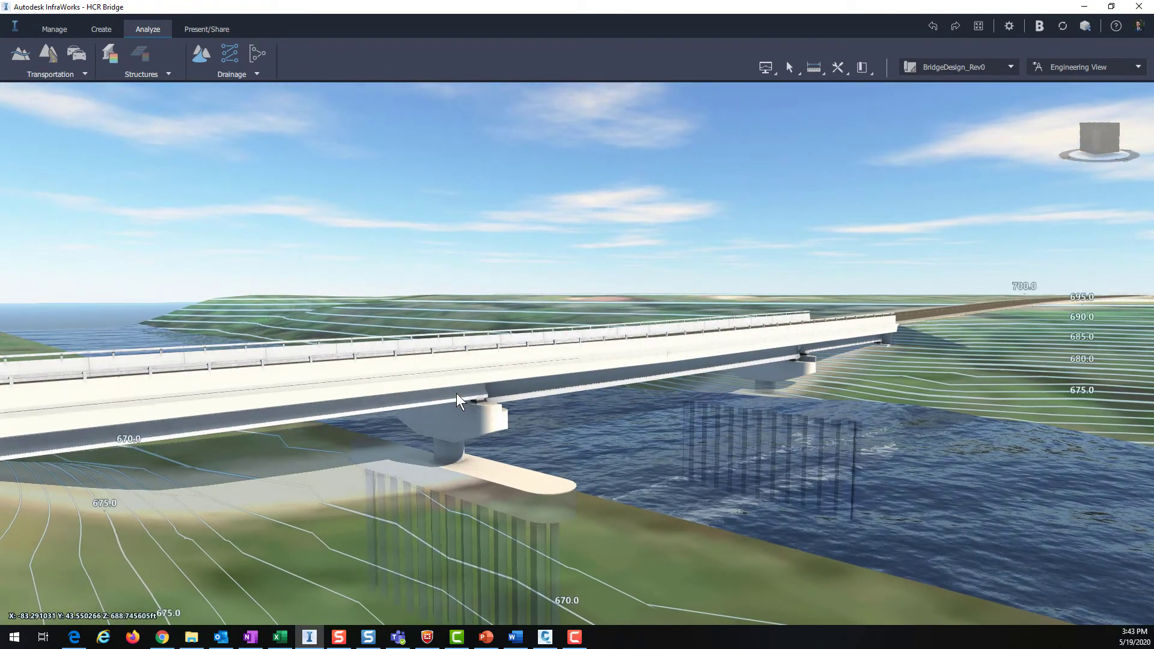
right_click(455, 395)
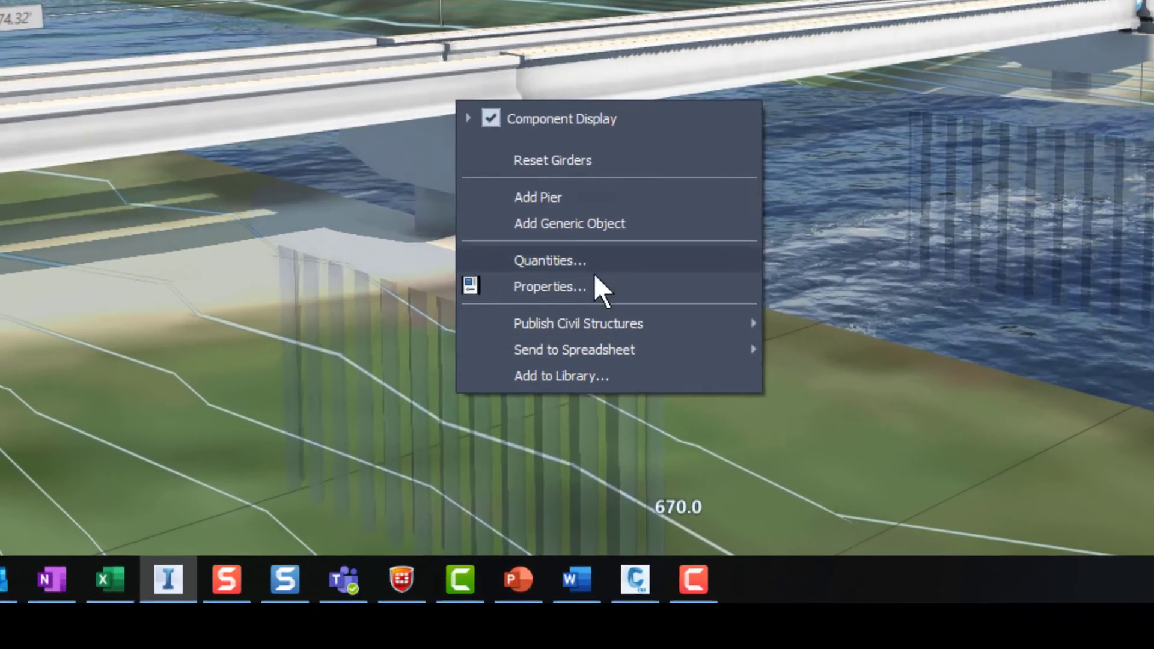
mouse_move(558, 519)
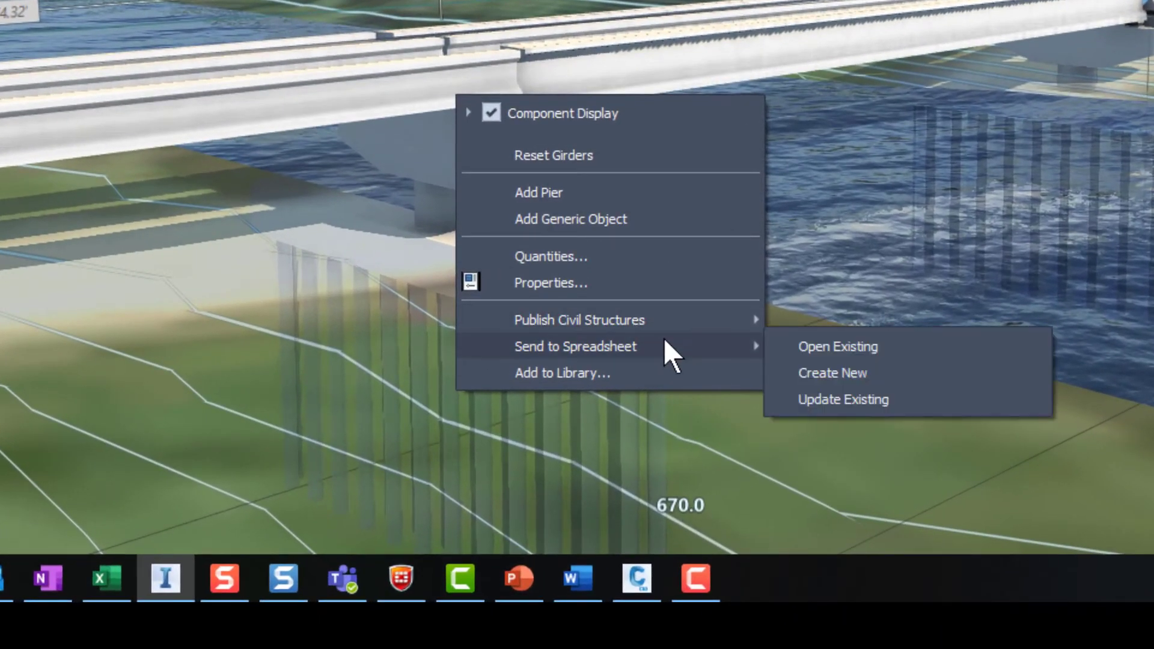
click(865, 400)
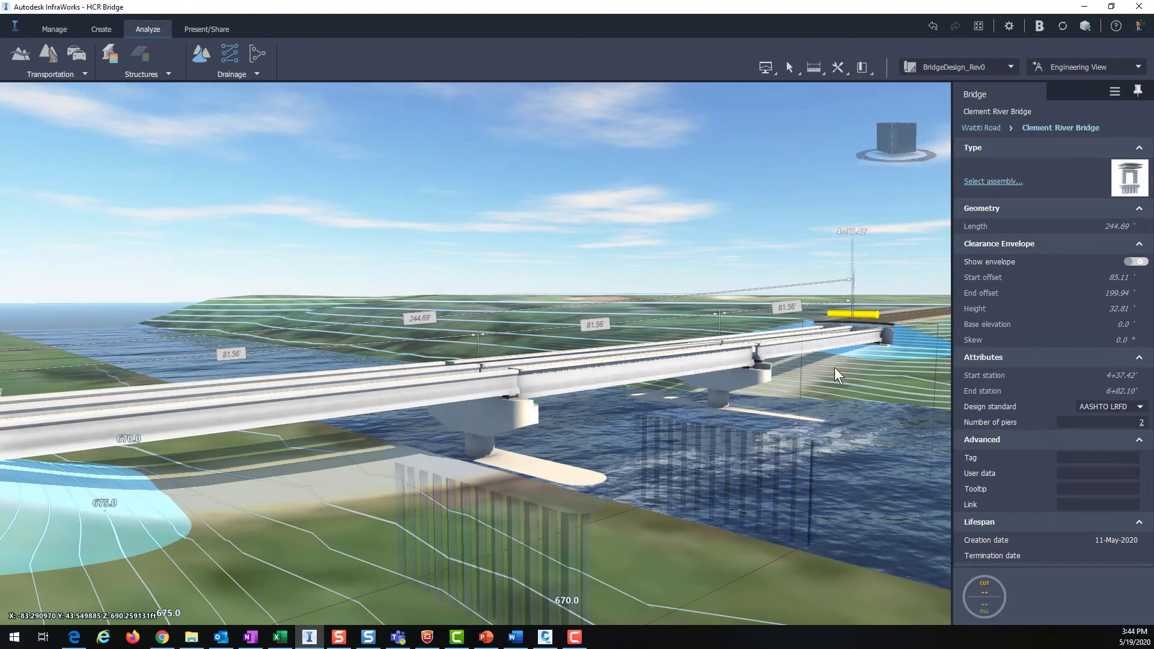
Apply Girder Group 3's AASHTO Type IV girder settings to all girder groups
middle_drag(565, 554, 593, 479)
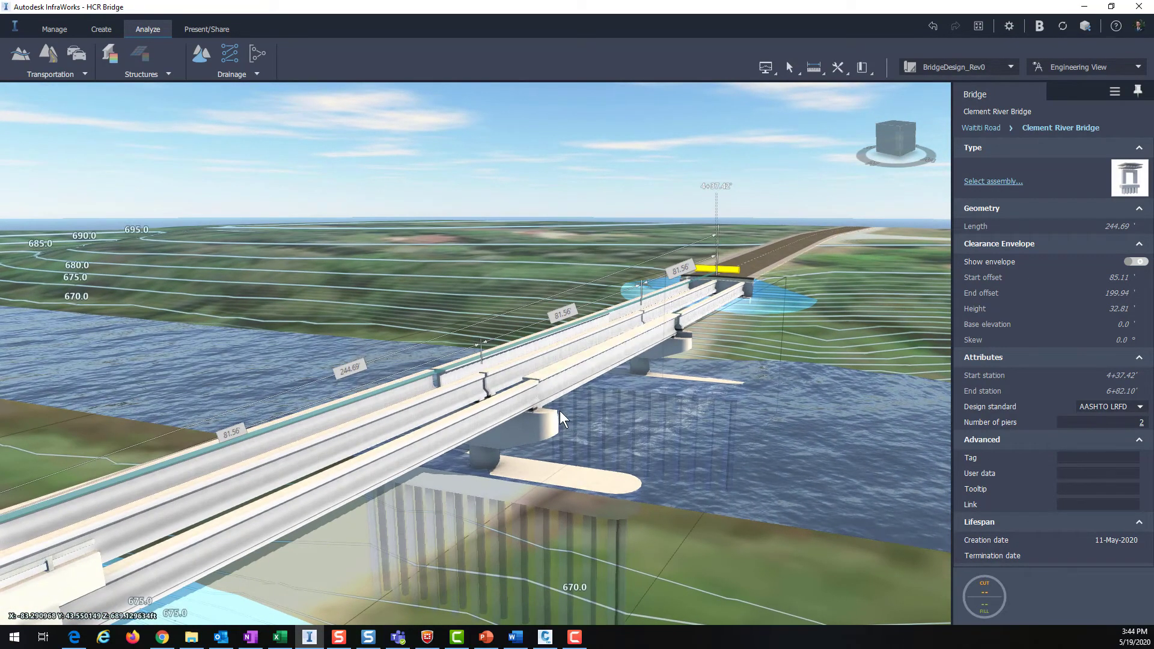
middle_drag(555, 404, 525, 408)
click(496, 427)
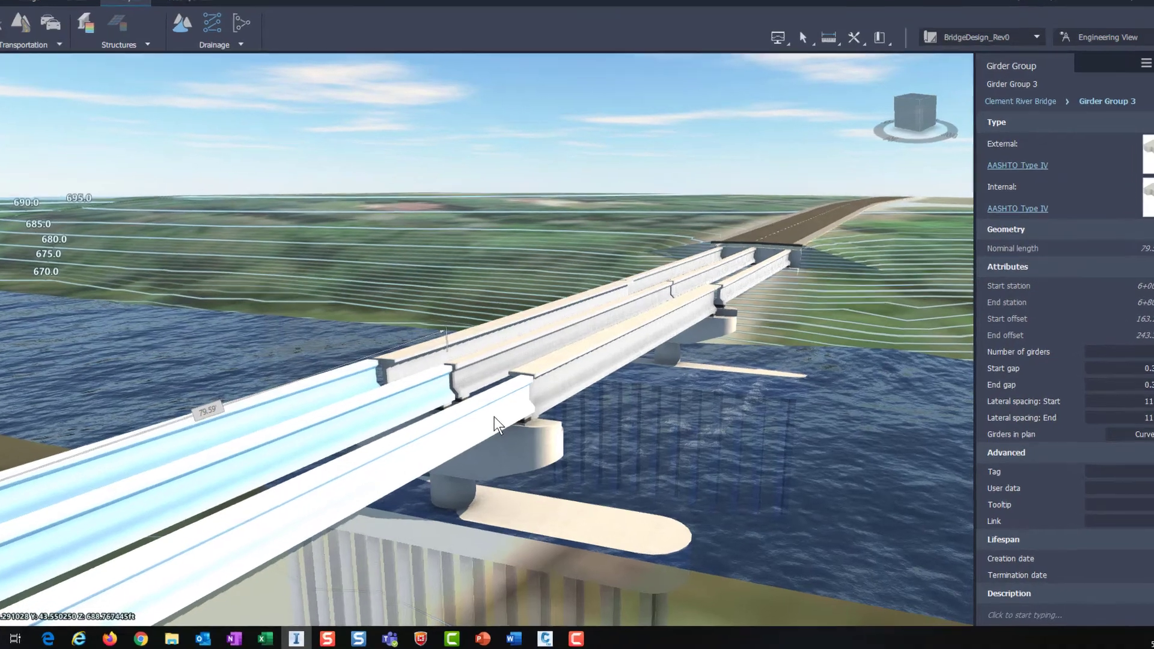
right_click(419, 443)
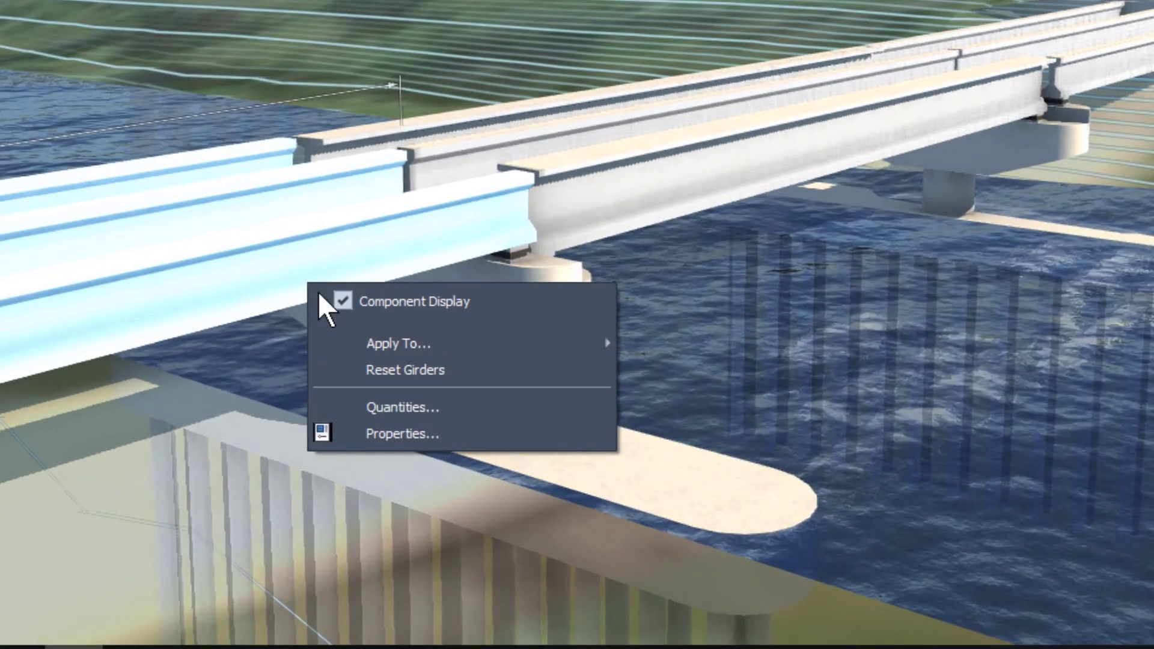
mouse_move(432, 352)
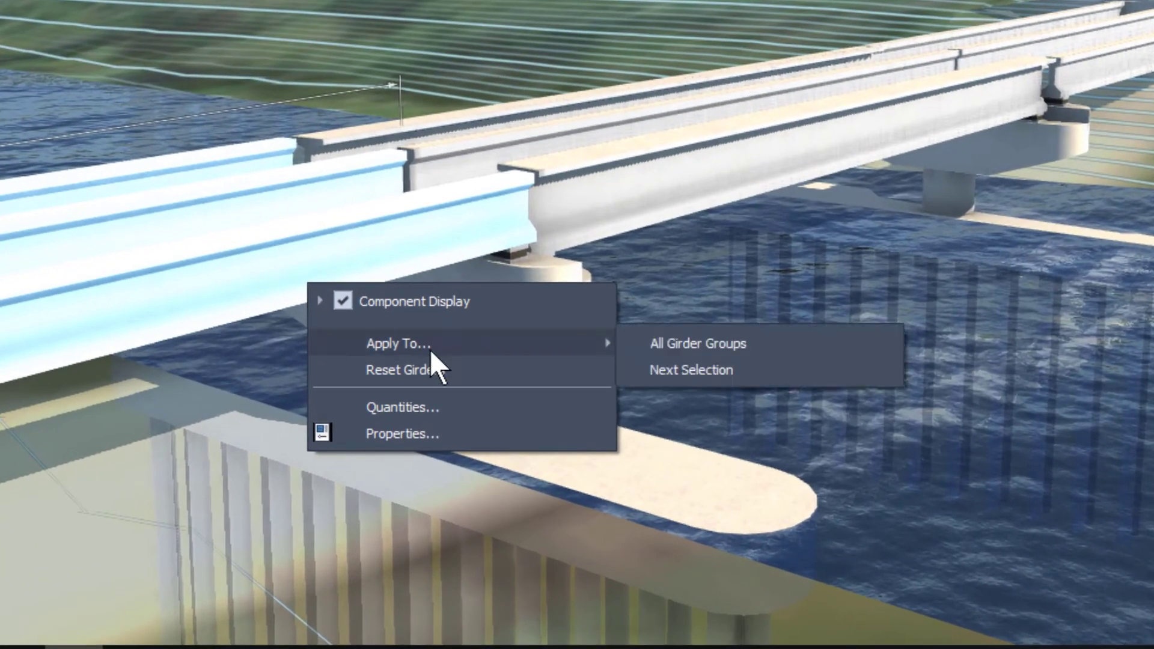
click(712, 346)
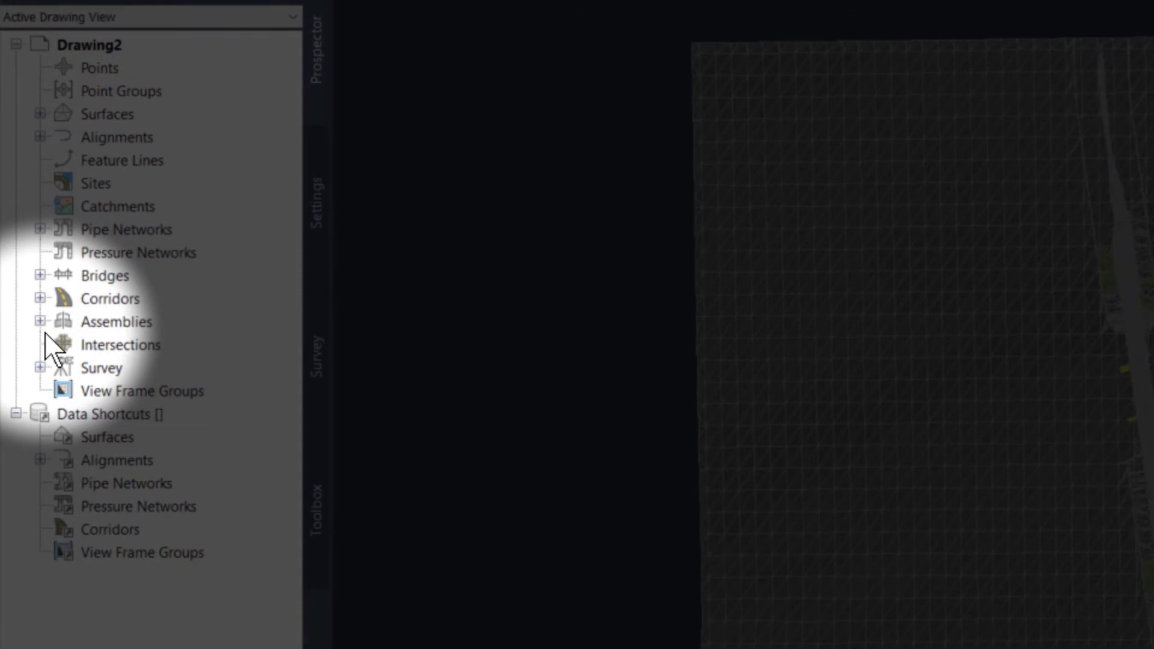
Select Clement River Bridge under Prospector's Bridges and widen the palette to review its abutments, bearings, foundations and girders
click(39, 275)
click(158, 300)
click(158, 300)
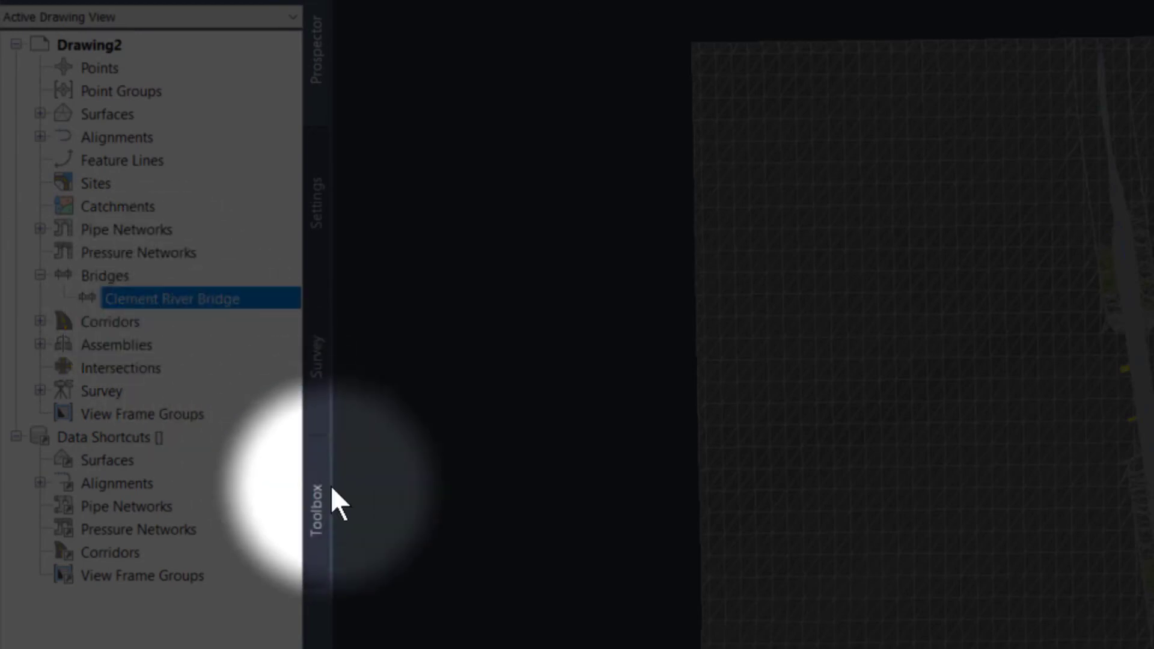
drag(331, 486, 400, 488)
drag(406, 443, 715, 442)
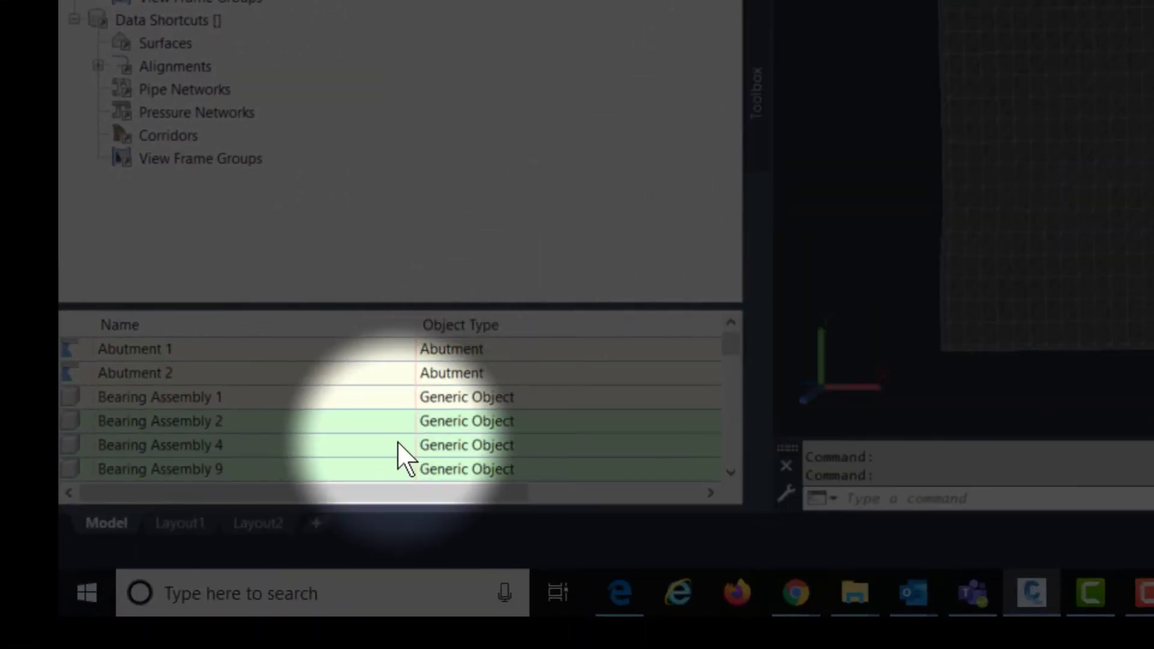
scroll(398, 443, down, 8)
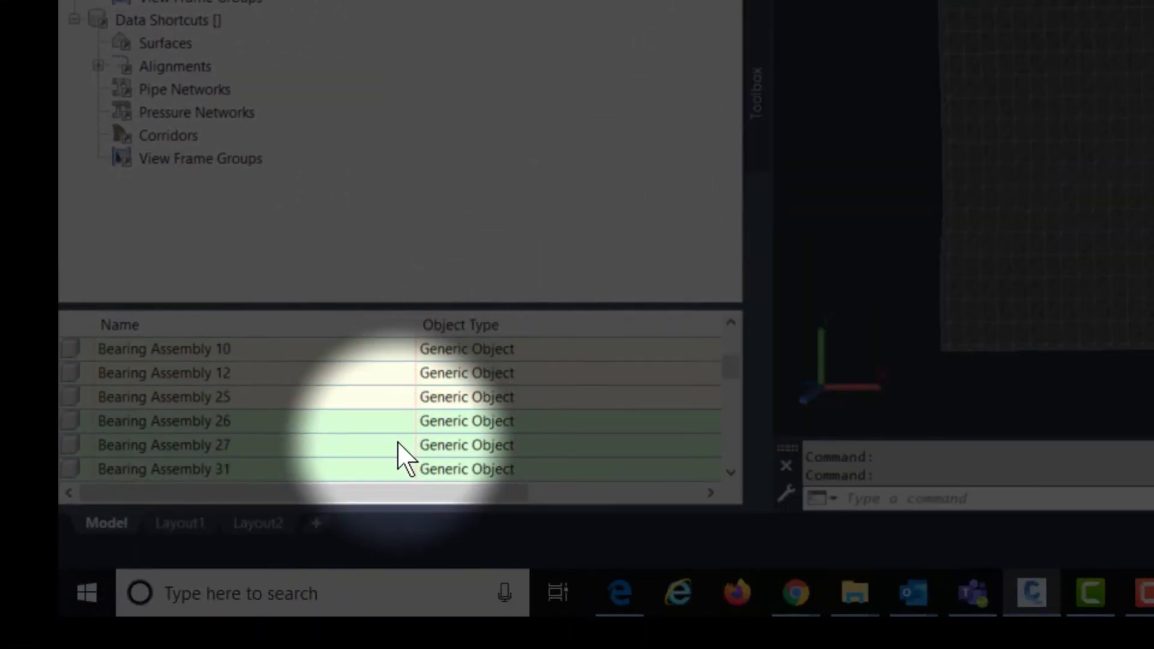
scroll(398, 443, down, 3)
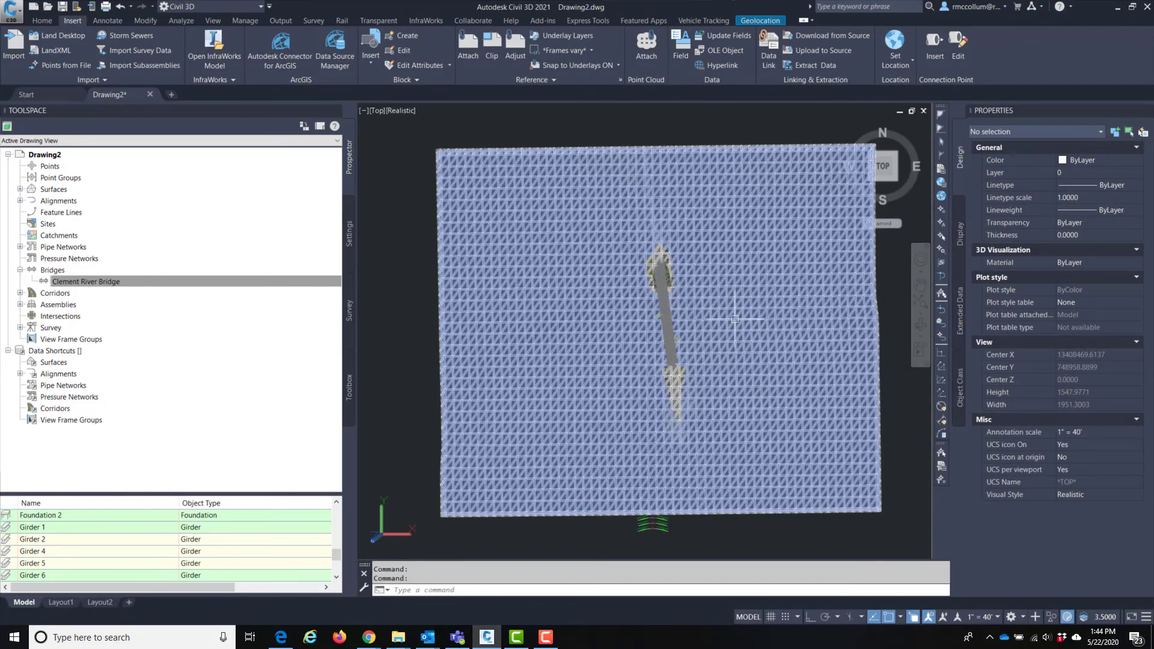
Orbit and zoom to a level 3D side view of the imported bridge
scroll(742, 366, up, 5)
shift+middle_drag(742, 366, 662, 409)
scroll(696, 461, up, 8)
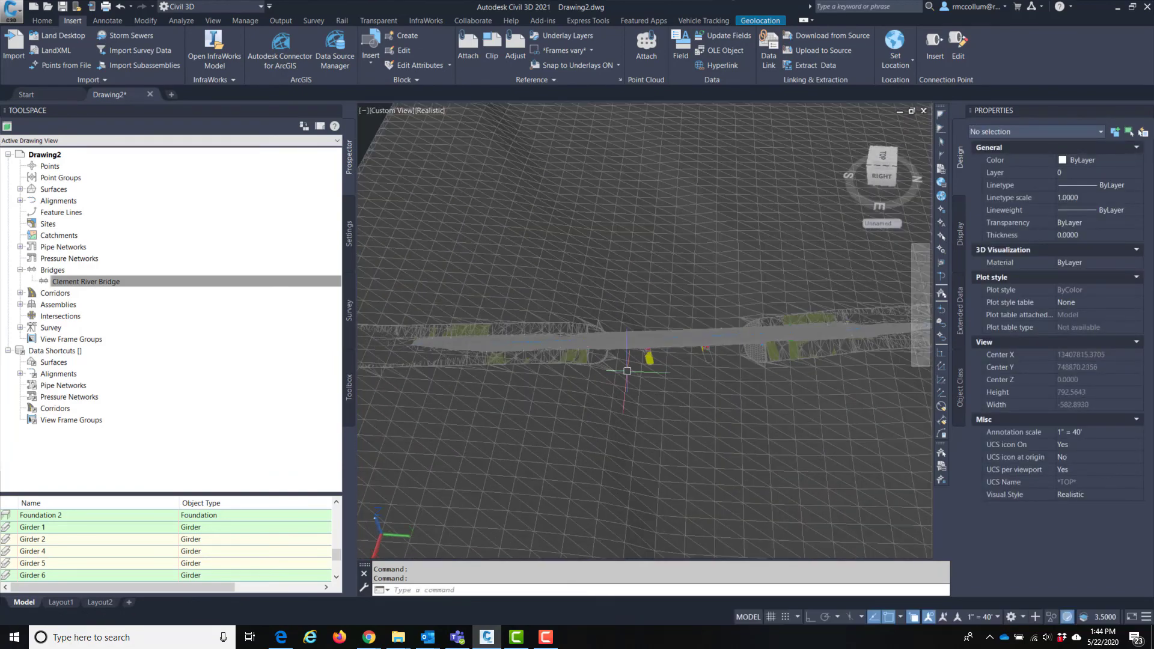
shift+middle_drag(697, 461, 703, 415)
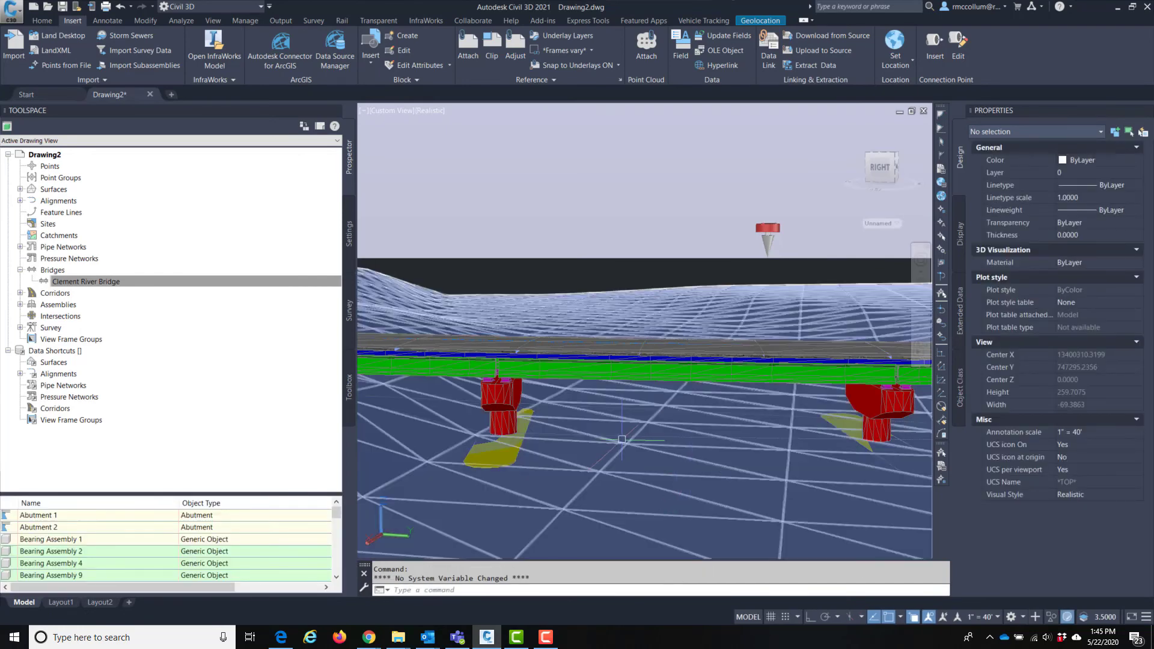
Inspect the girders' and the pier's properties, clearing each selection afterward
click(630, 374)
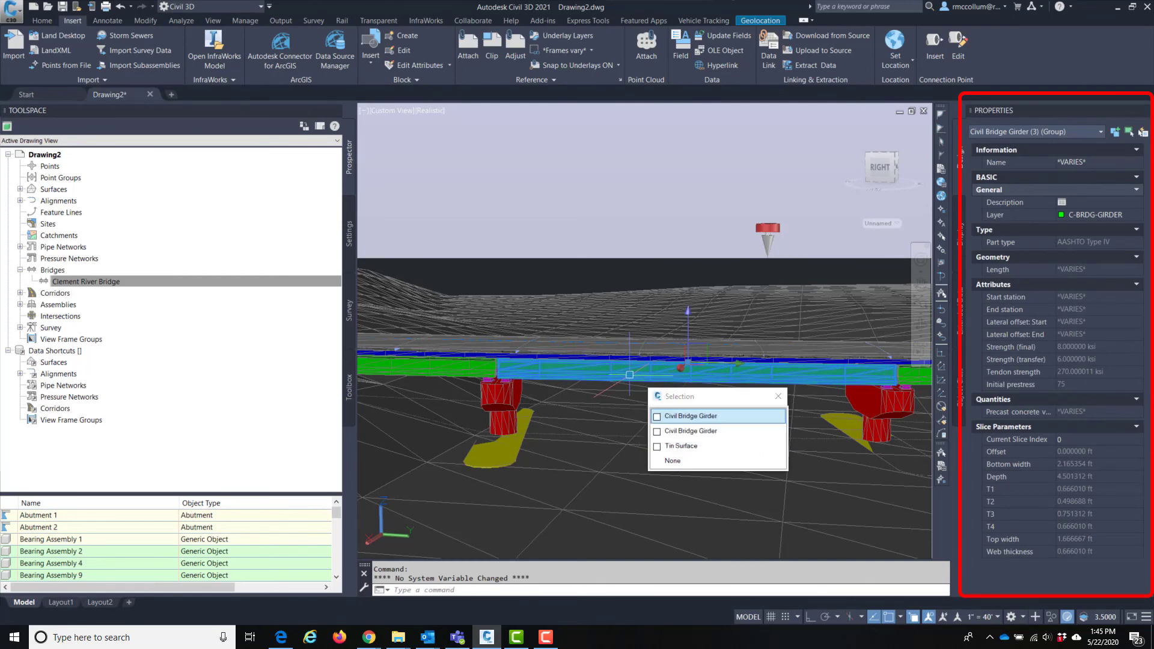
key(Escape)
click(510, 391)
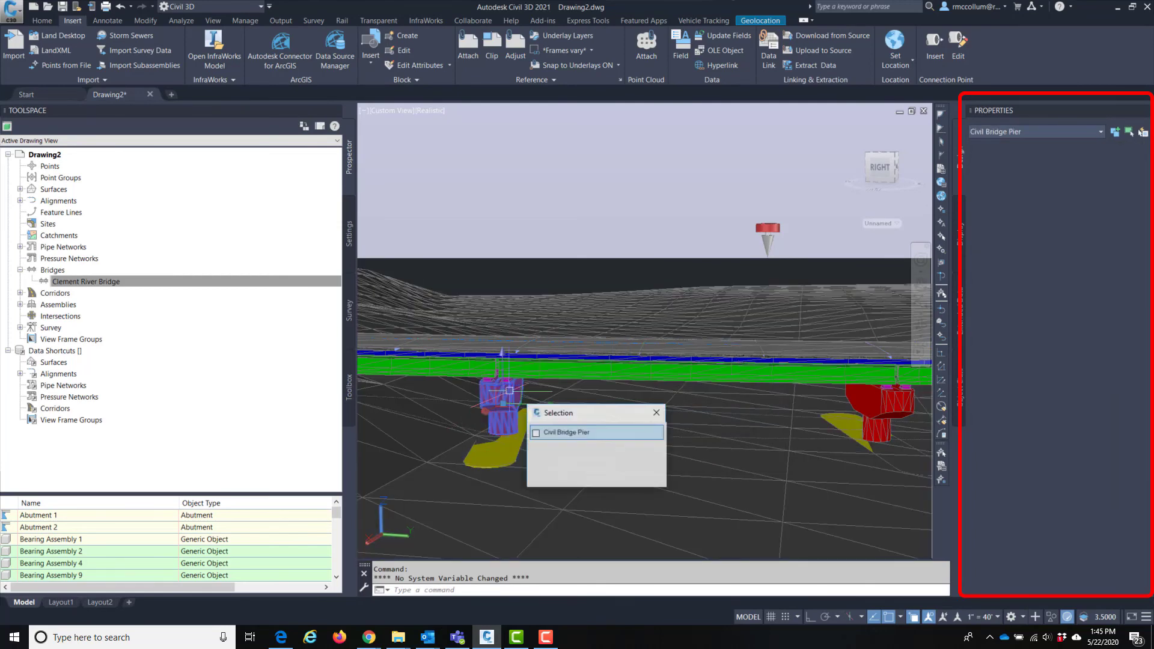
key(Escape)
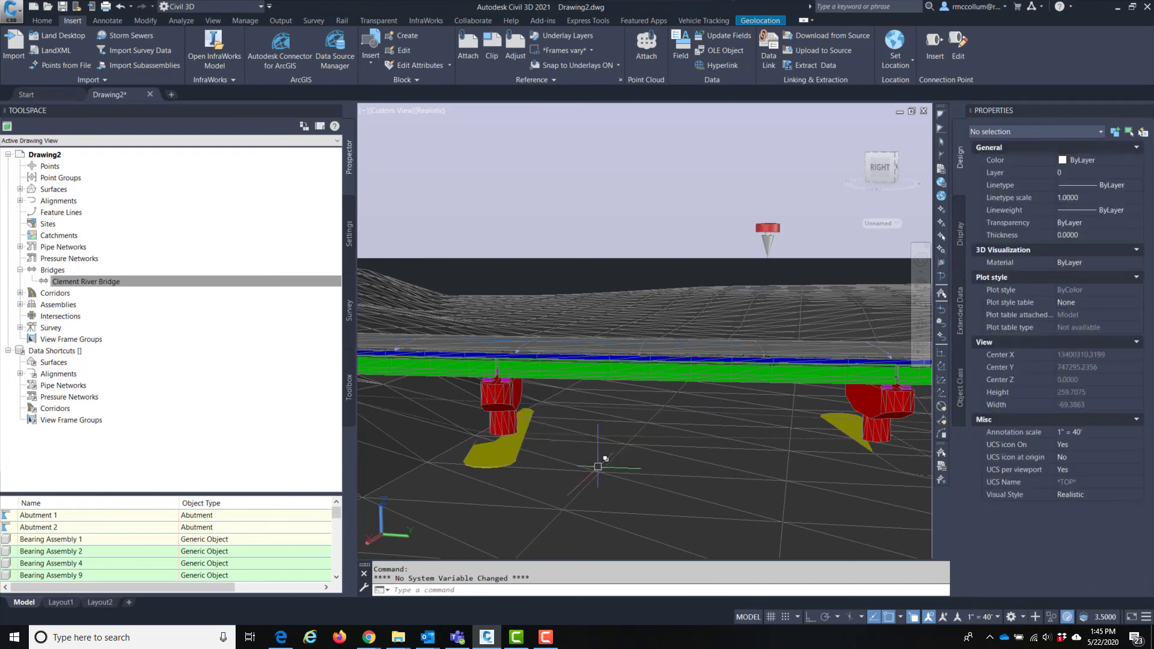
middle_drag(597, 488, 725, 395)
Select the Waititi Road corridor by picking its road deck
click(725, 396)
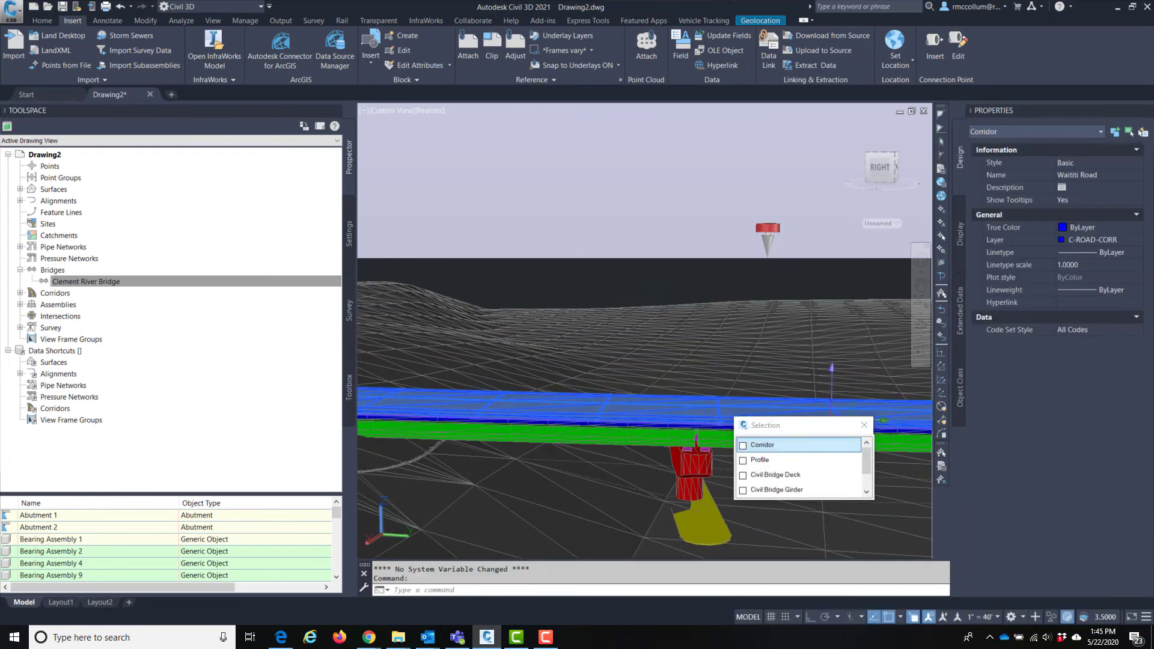